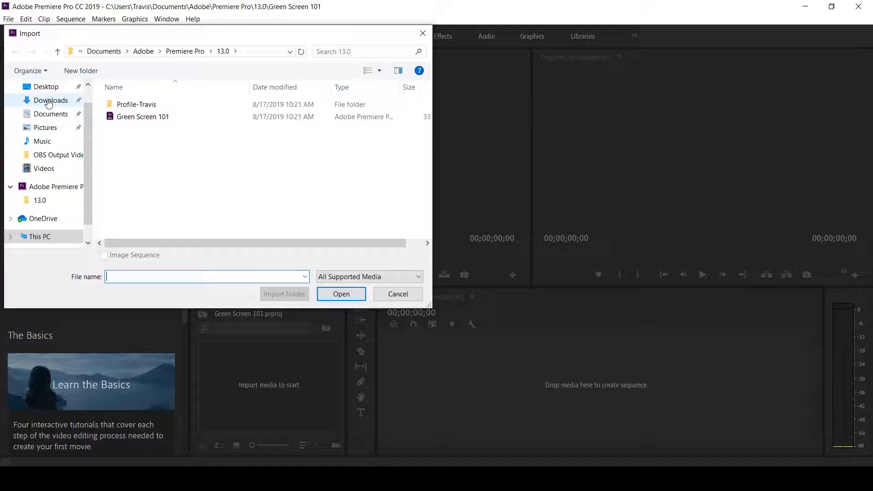
# Import the four images from the Downloads folder, from Easy Green Screen through News Studio Backdrop
pyautogui.click(48, 101)
pyautogui.click(153, 122)
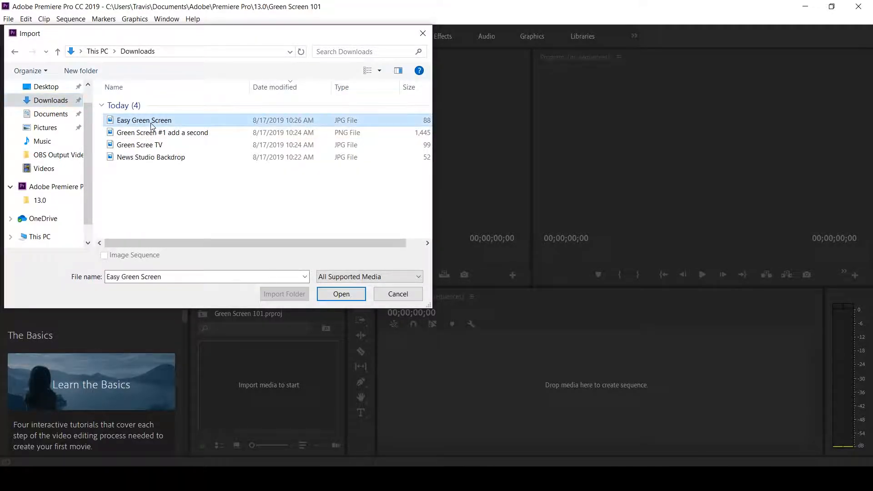
pyautogui.keyDown('shift'); pyautogui.click(159, 158); pyautogui.keyUp('shift')
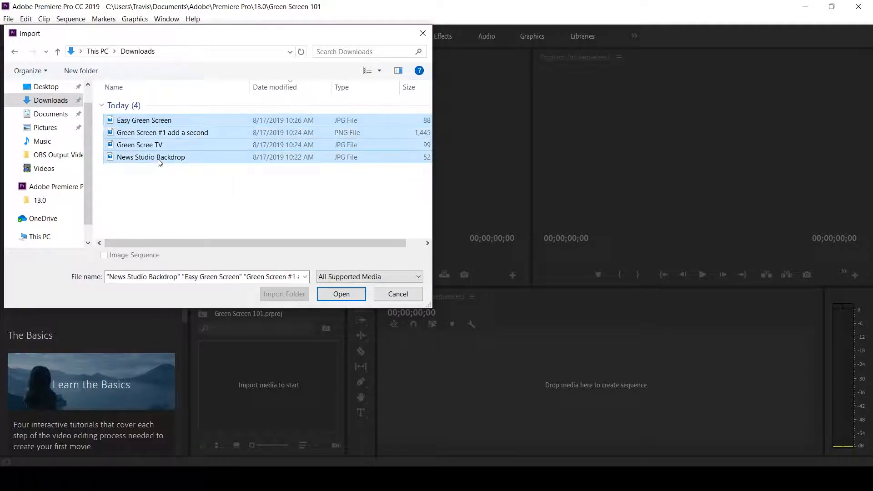
pyautogui.click(346, 295)
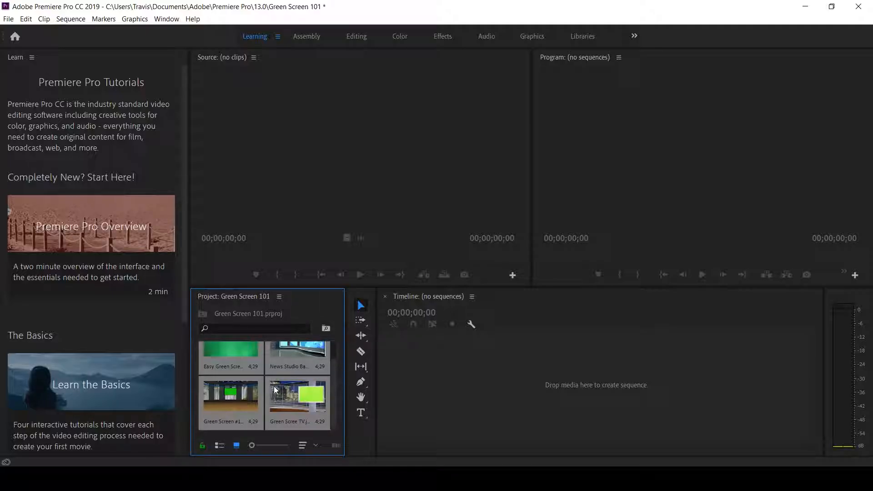
# Create a new sequence from the imported Easy Green Screen image by placing it in the empty timeline
pyautogui.scroll(1, 253, 378)
pyautogui.click(235, 371)
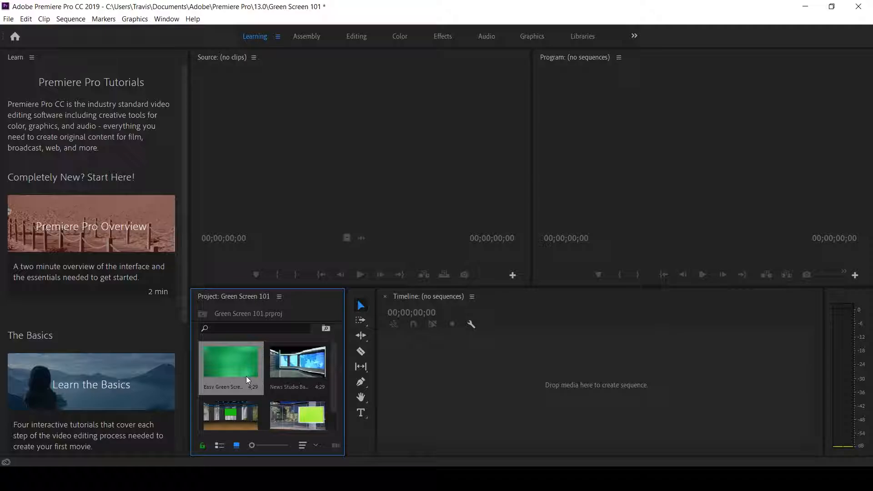
pyautogui.moveTo(241, 367)
pyautogui.mouseDown()
pyautogui.moveTo(273, 389)
pyautogui.moveTo(241, 370)
pyautogui.mouseUp()
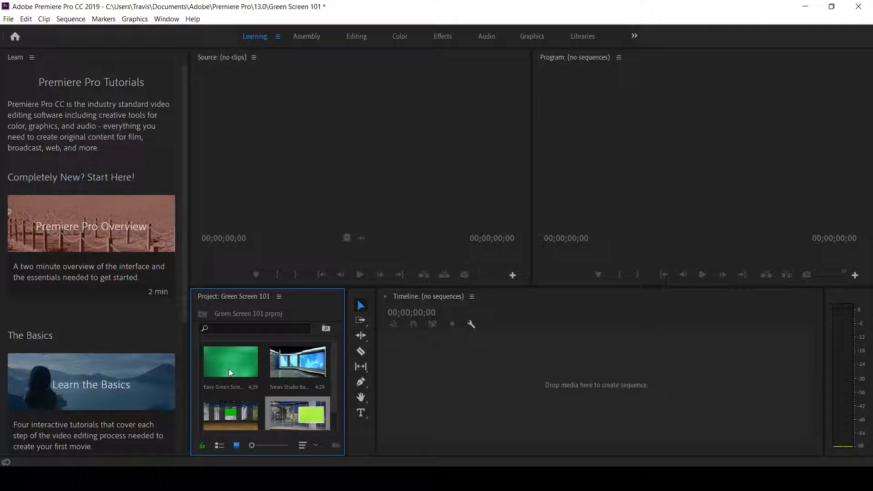
pyautogui.click(228, 369)
pyautogui.moveTo(226, 370); pyautogui.dragTo(401, 385)
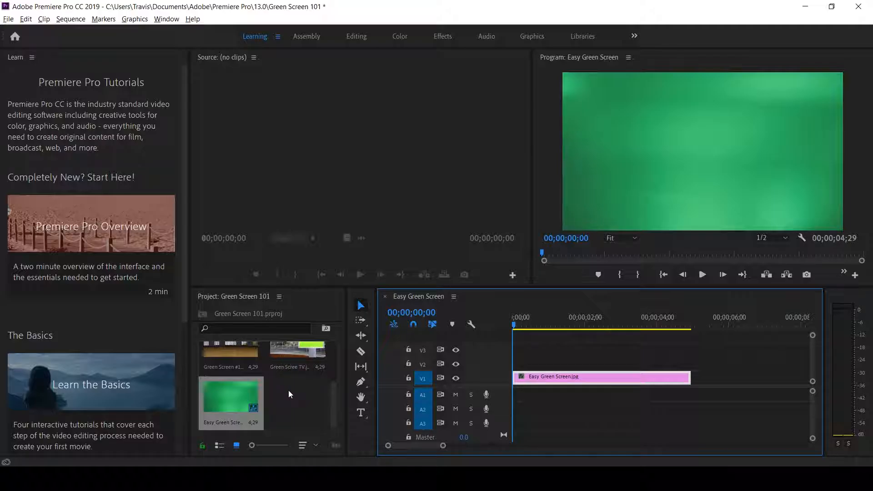
# Place the Green Scree TV image on video track V2, aligned with the start of the Easy Green Screen clip
pyautogui.scroll(1, 288, 390)
pyautogui.moveTo(296, 400); pyautogui.dragTo(517, 365)
pyautogui.click(542, 364)
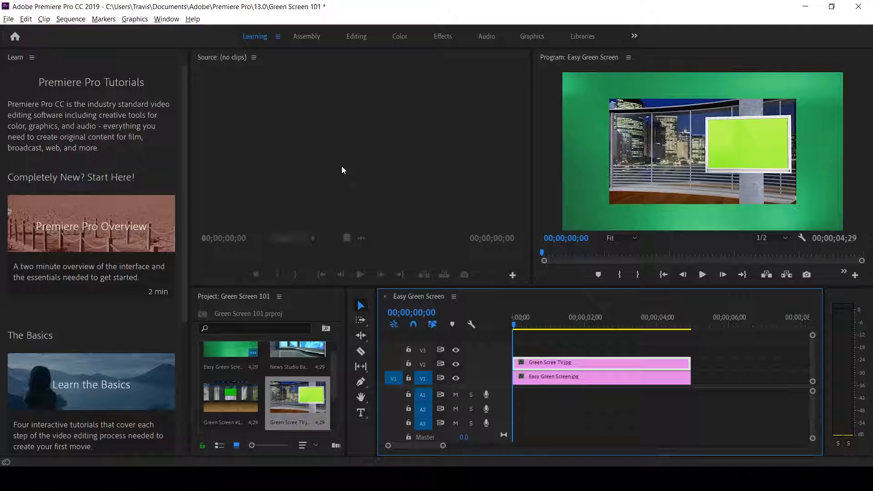
# Switch to the Editing workspace and scale the Green Scree TV clip up to fill the frame
pyautogui.click(363, 37)
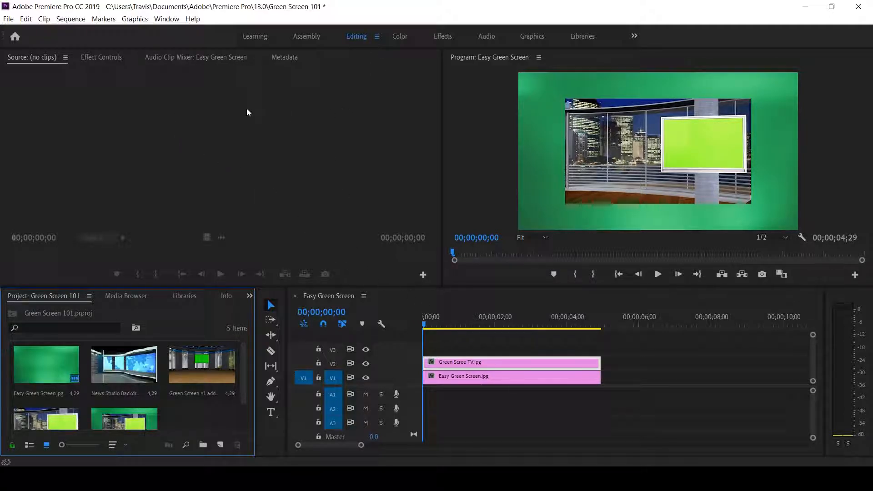
pyautogui.click(101, 58)
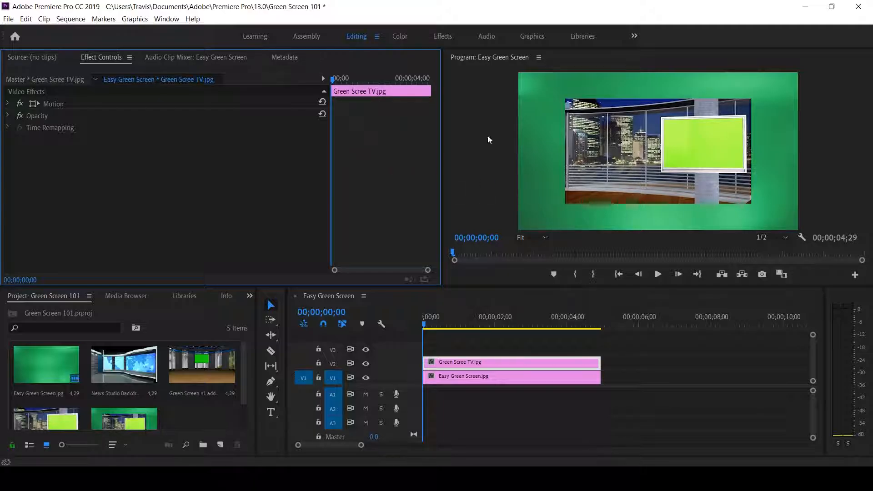
pyautogui.click(114, 104)
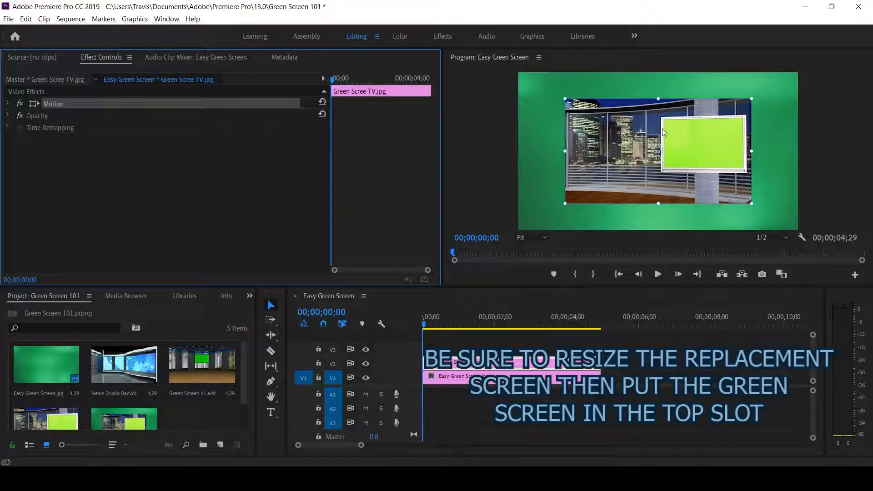
pyautogui.moveTo(751, 98); pyautogui.dragTo(805, 72)
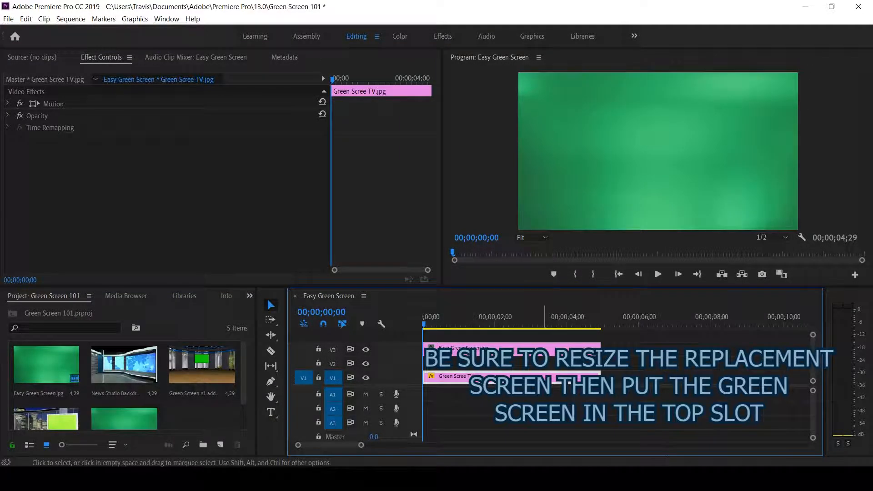
# Move the Easy Green Screen clip from V3 down to V2, directly above the Green Scree TV clip
pyautogui.click(543, 350)
pyautogui.moveTo(543, 350); pyautogui.dragTo(543, 359)
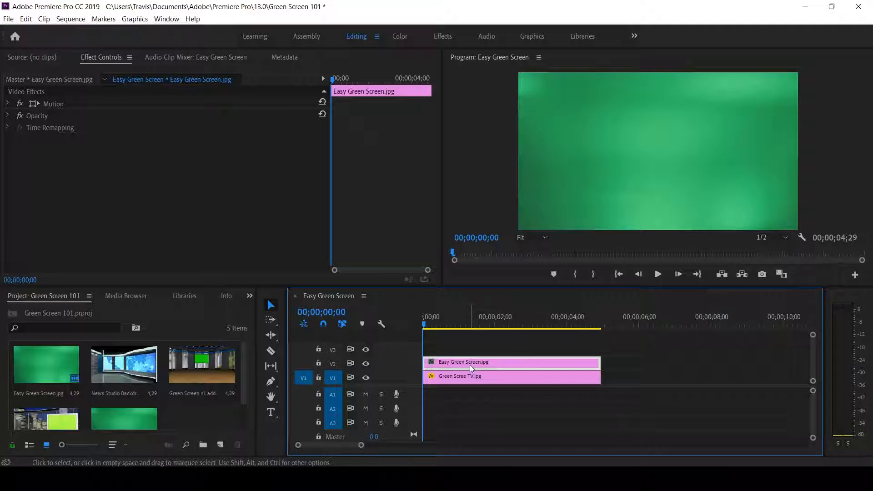
pyautogui.click(92, 325)
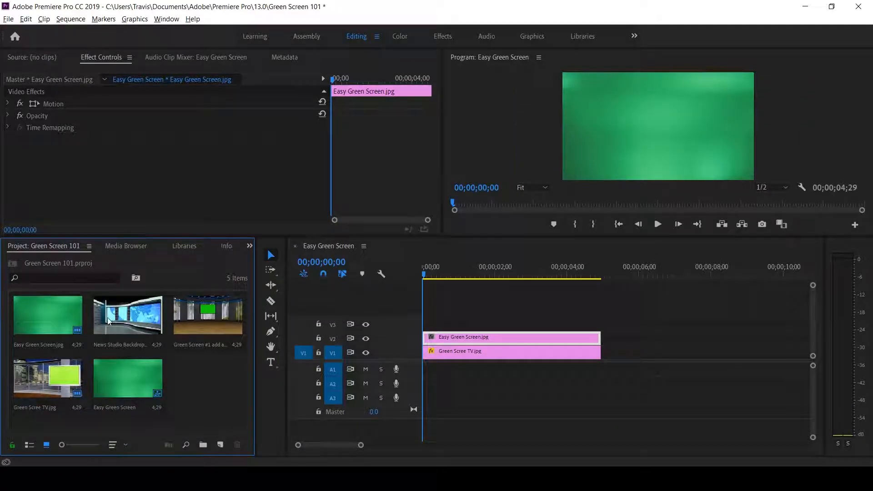
# Find the Ultra Key effect by searching for "ultra" and apply it to the Easy Green Screen clip on V2
pyautogui.click(249, 246)
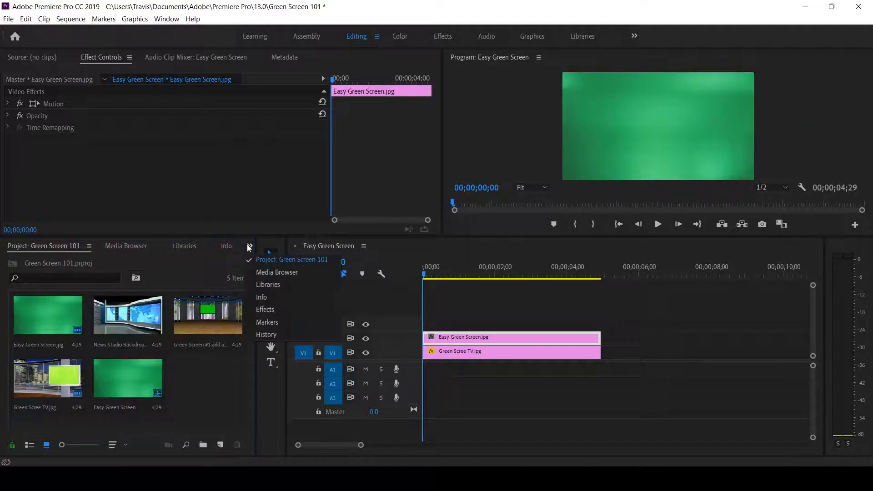
pyautogui.click(275, 311)
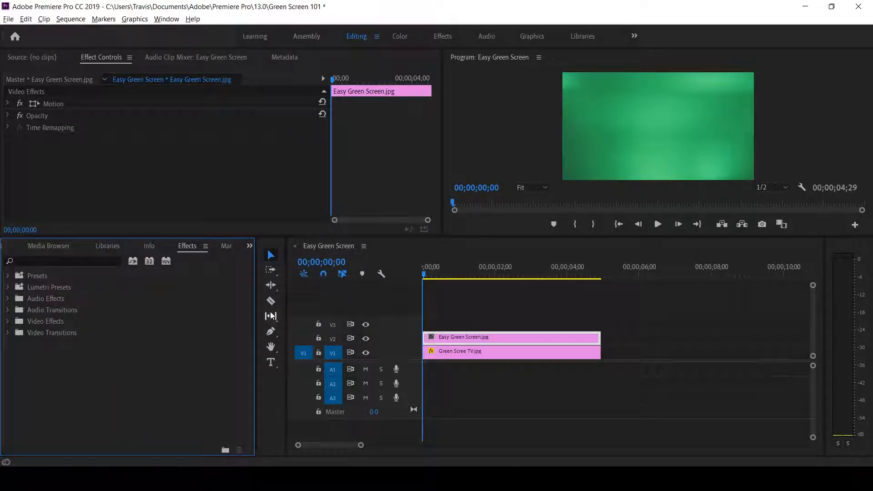
pyautogui.click(94, 259)
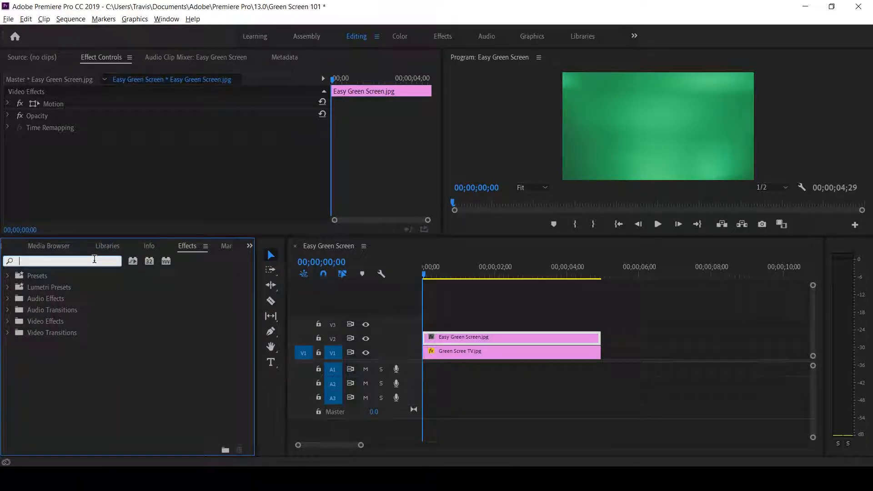
pyautogui.write('ultra')
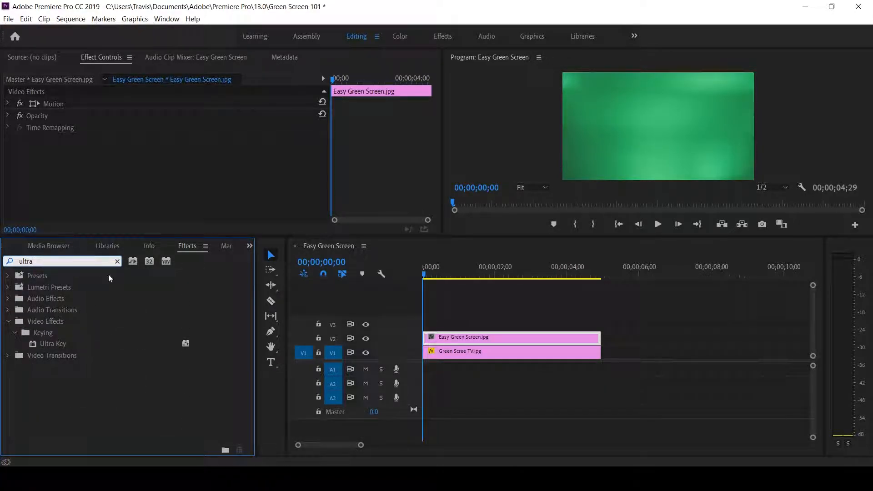
pyautogui.moveTo(100, 343); pyautogui.dragTo(459, 338)
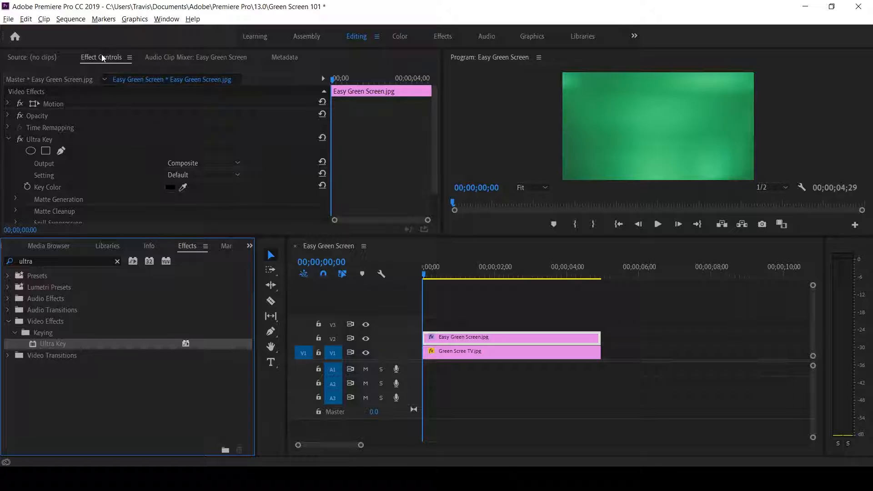
pyautogui.click(183, 187)
pyautogui.click(168, 189)
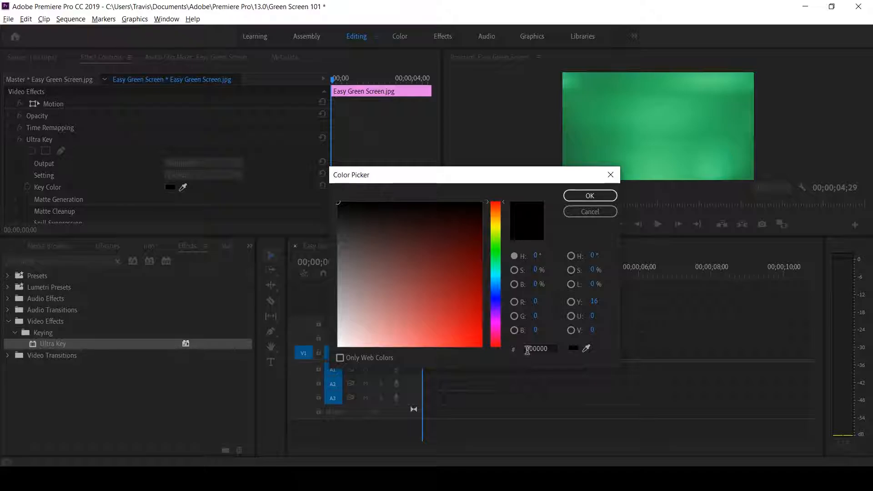
pyautogui.click(533, 348)
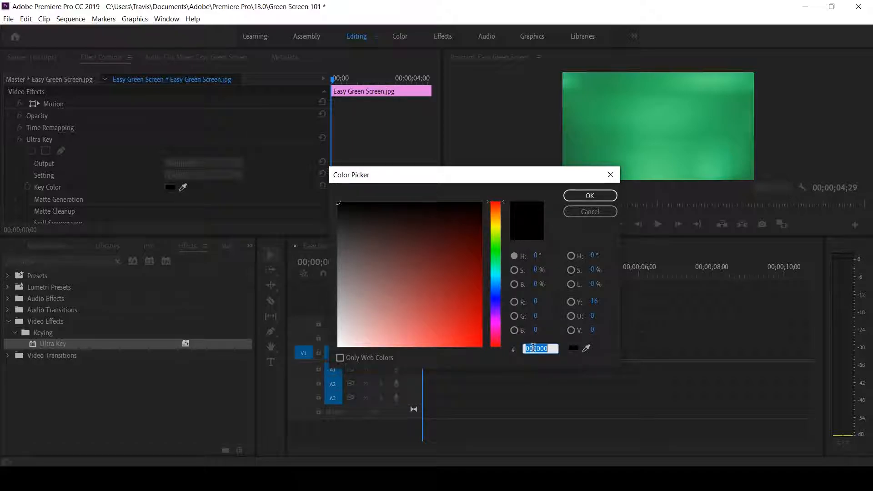
pyautogui.click(596, 211)
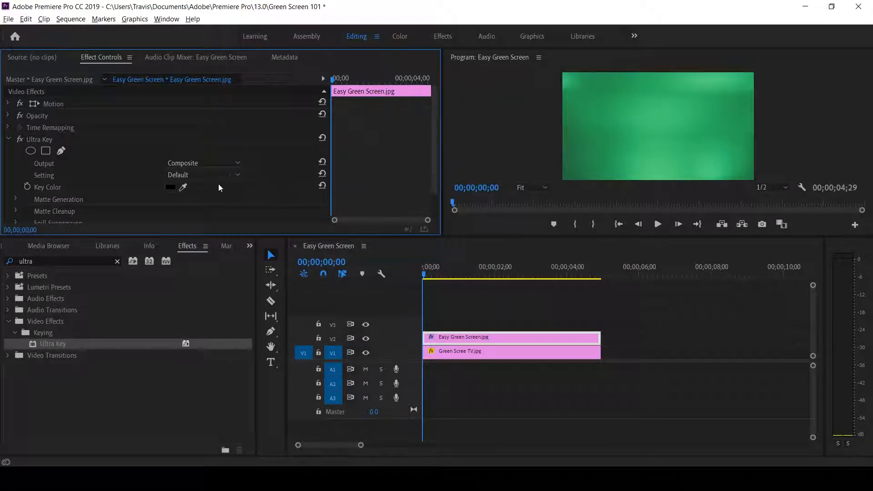
# Set the Ultra Key's key color by sampling the green background in the program preview with the eyedropper
pyautogui.click(183, 186)
pyautogui.click(604, 165)
pyautogui.click(653, 123)
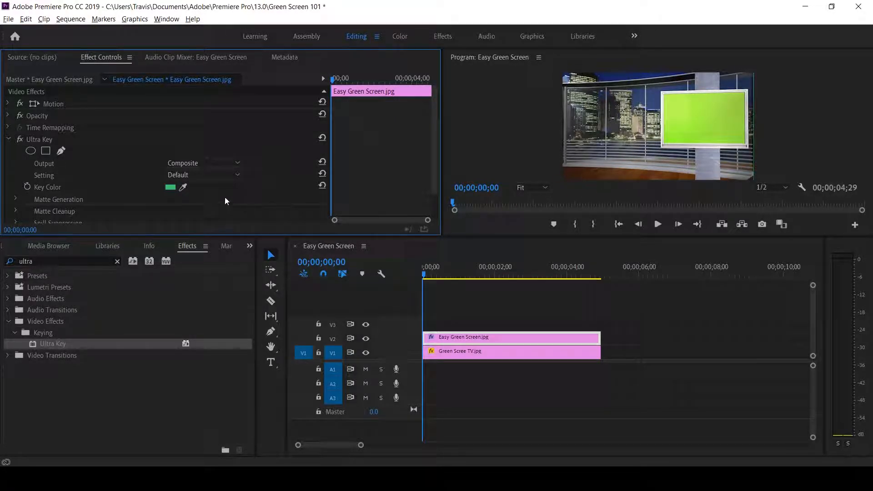
# Review the Ultra Key's output options and choose Composite
pyautogui.click(236, 163)
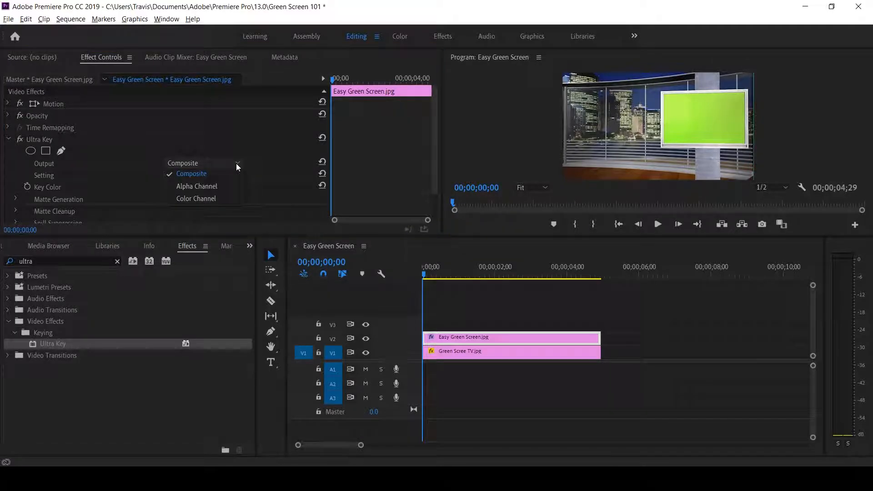
pyautogui.click(206, 176)
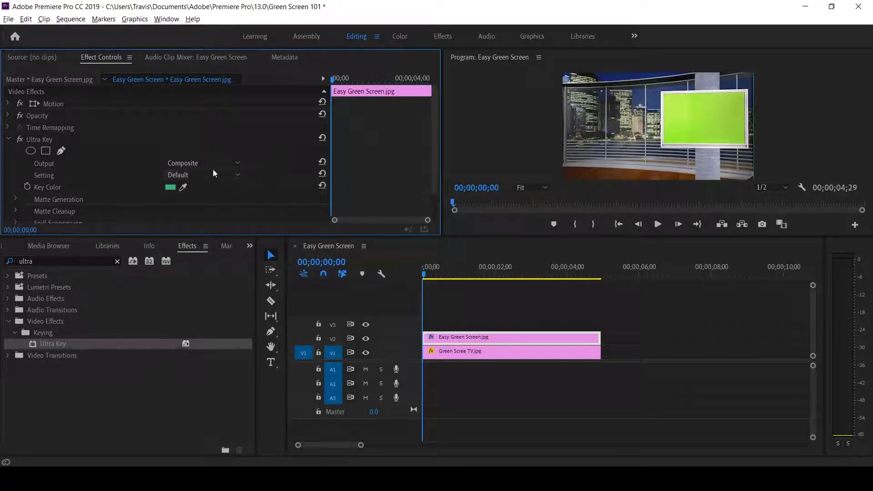
pyautogui.click(220, 163)
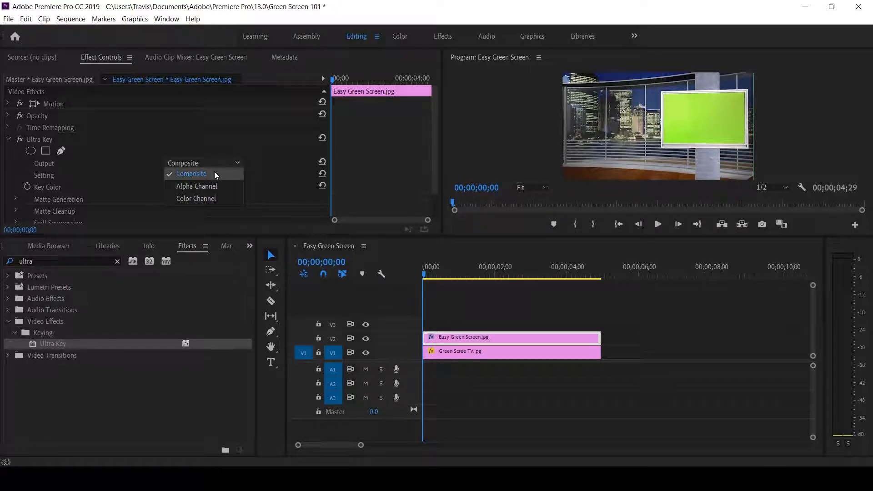
pyautogui.click(215, 174)
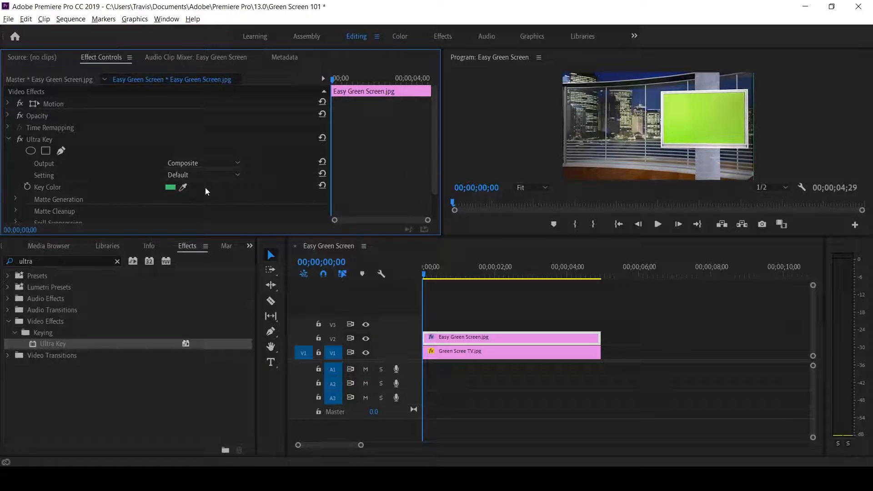
# Try the Ultra Key's Aggressive, Relaxed and Default settings in turn on the Easy Green Screen clip
pyautogui.click(214, 174)
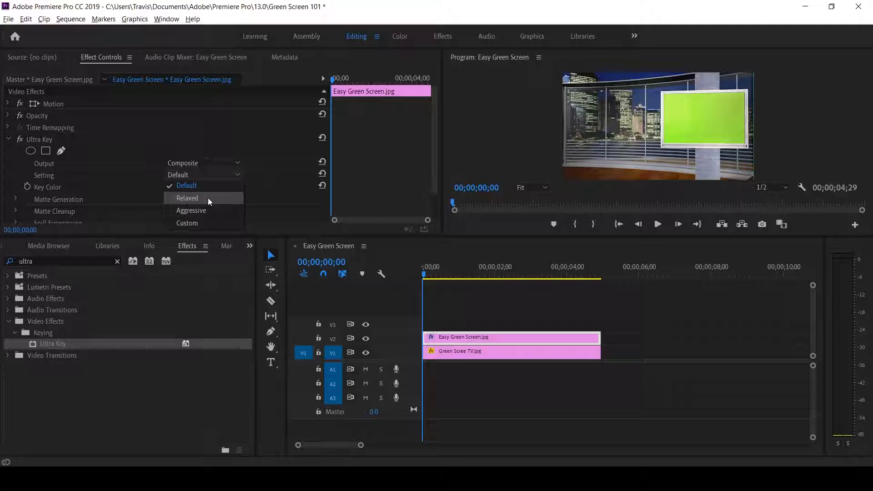
pyautogui.click(208, 210)
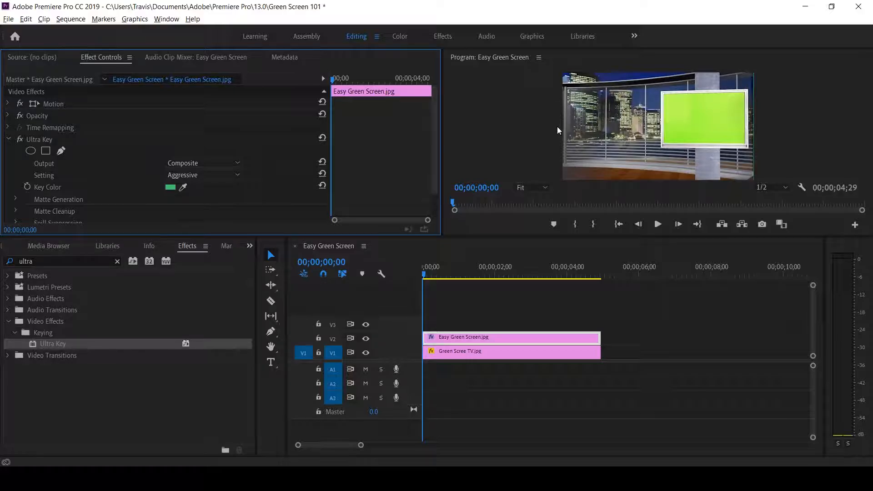
pyautogui.click(510, 338)
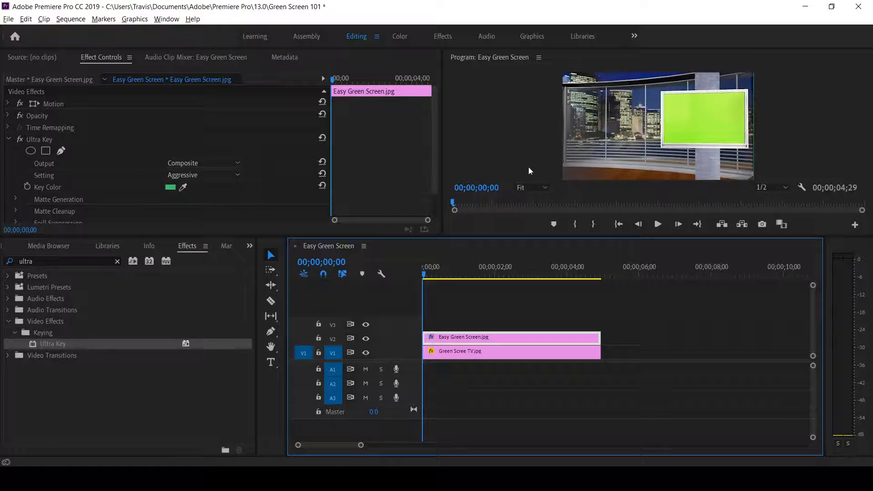
pyautogui.click(228, 176)
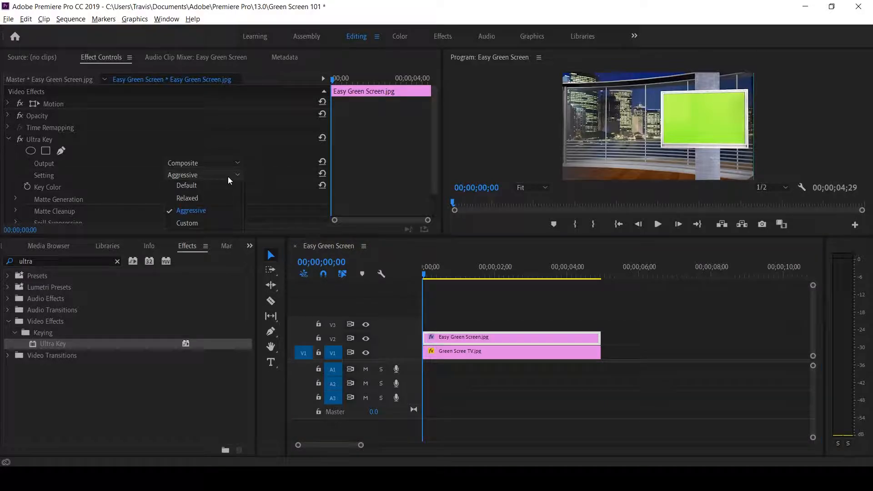
pyautogui.click(217, 198)
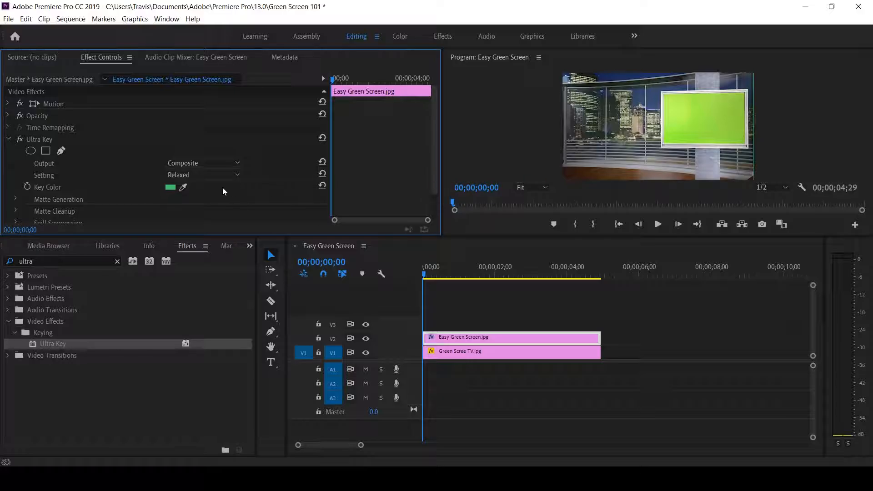
pyautogui.click(226, 177)
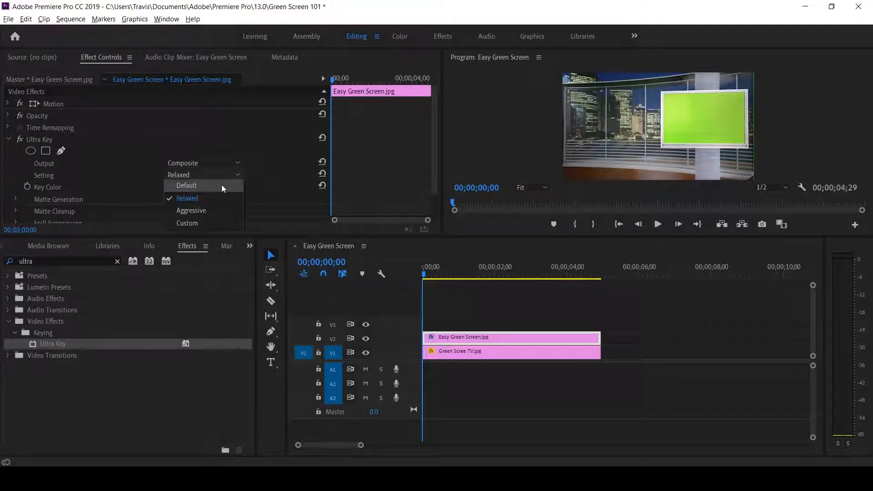
pyautogui.click(222, 185)
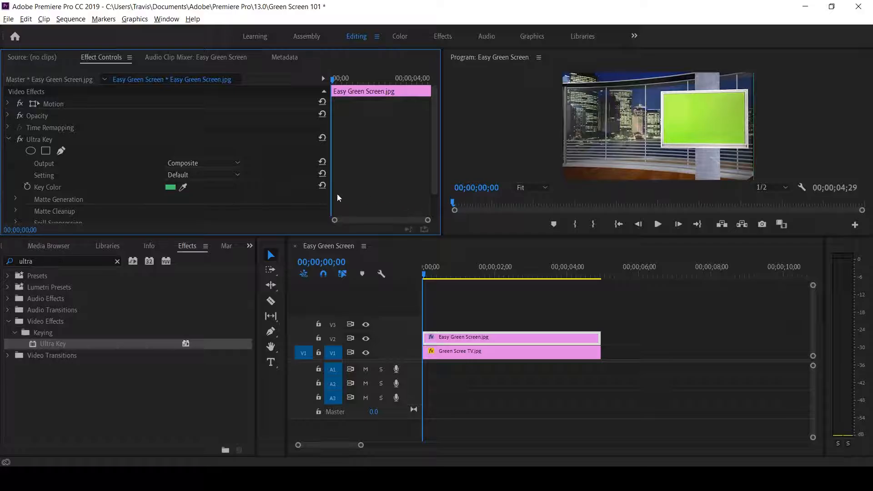
# Set the Ultra Key's setting to Aggressive for the Easy Green Screen clip
pyautogui.click(225, 174)
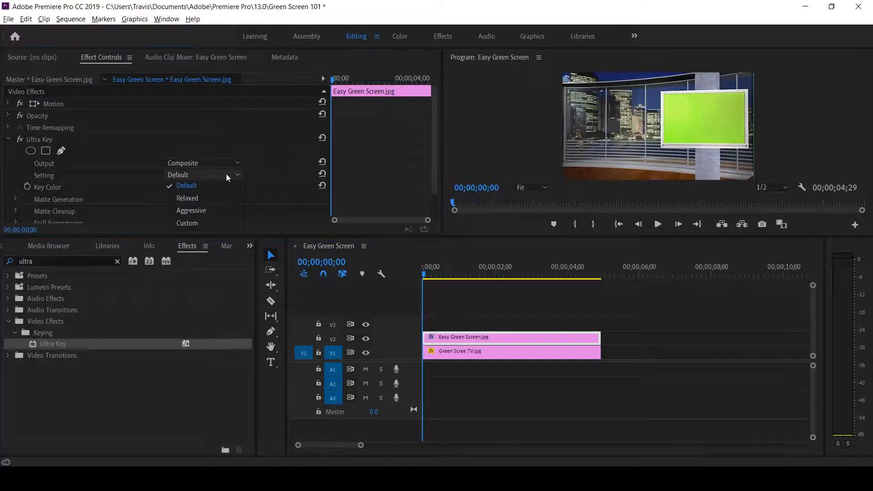
pyautogui.click(216, 211)
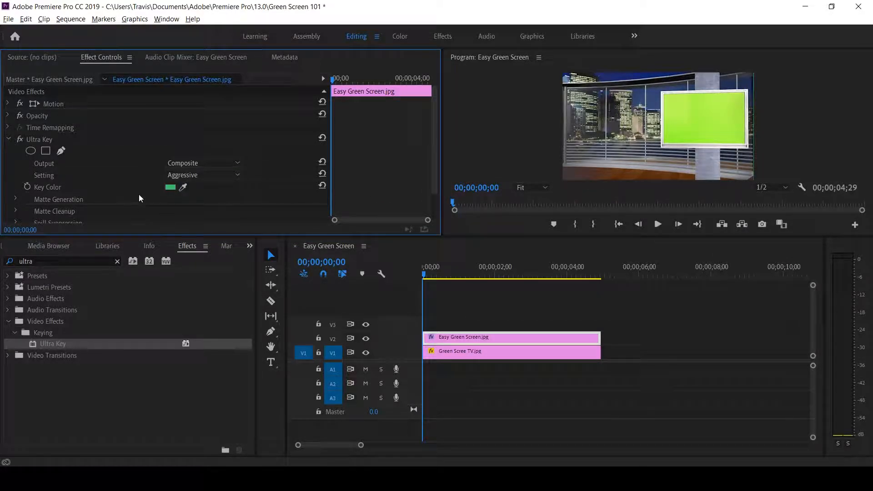
# Examine the Ultra Key's Matte Generation parameters on the Easy Green Screen clip
pyautogui.scroll(-2, 108, 201)
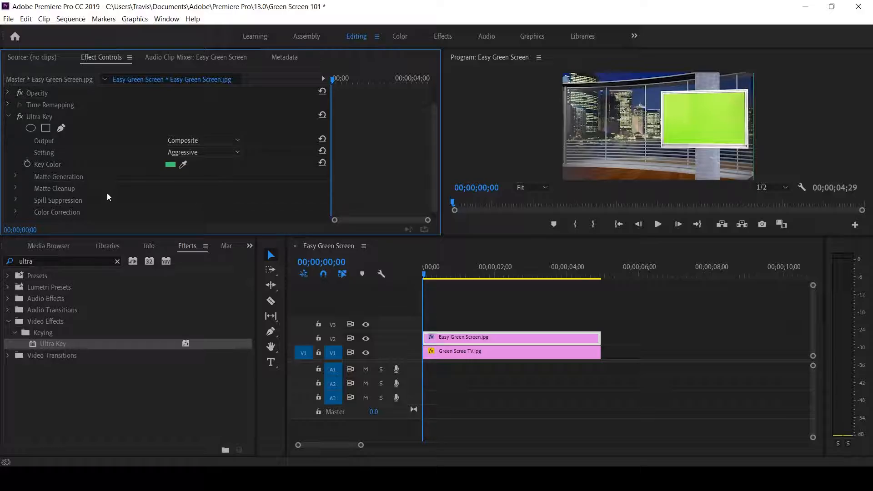
pyautogui.click(17, 177)
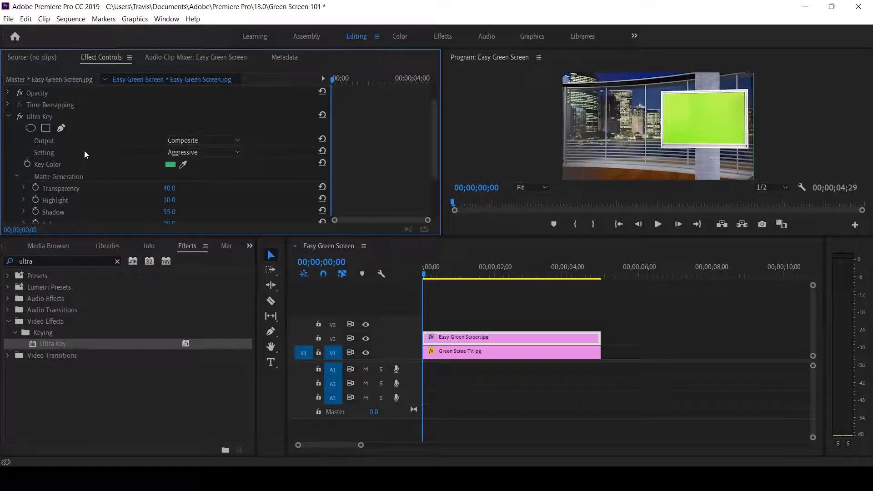
pyautogui.scroll(-1, 85, 166)
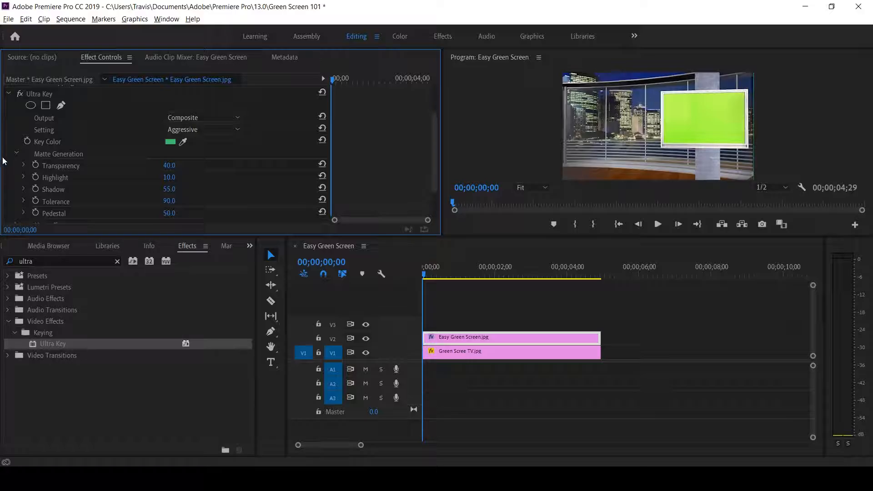
pyautogui.click(18, 150)
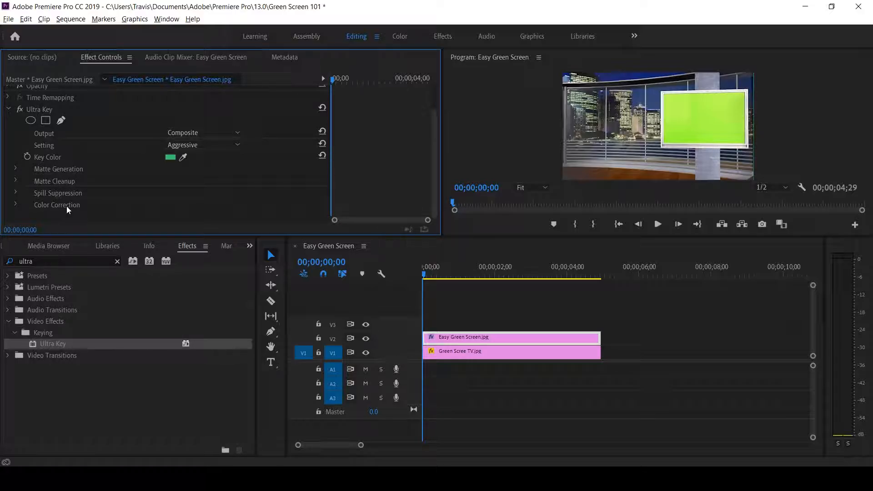
pyautogui.click(16, 167)
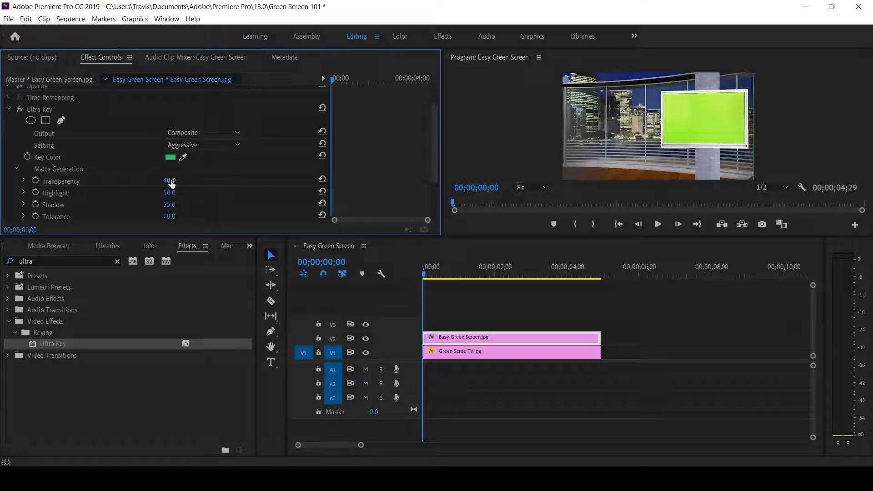
pyautogui.scroll(-1, 170, 181)
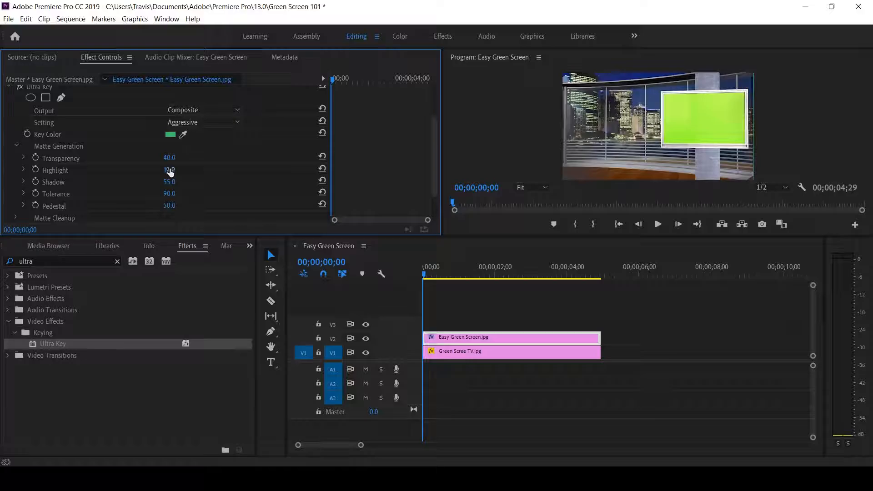
# Try raising the Ultra Key's Matte Generation Pedestal to about 77 and set it back to 50
pyautogui.click(169, 205)
pyautogui.press('Up')
pyautogui.press('Up')
pyautogui.hotkey('shift', 'Up')
pyautogui.hotkey('shift', 'Up')
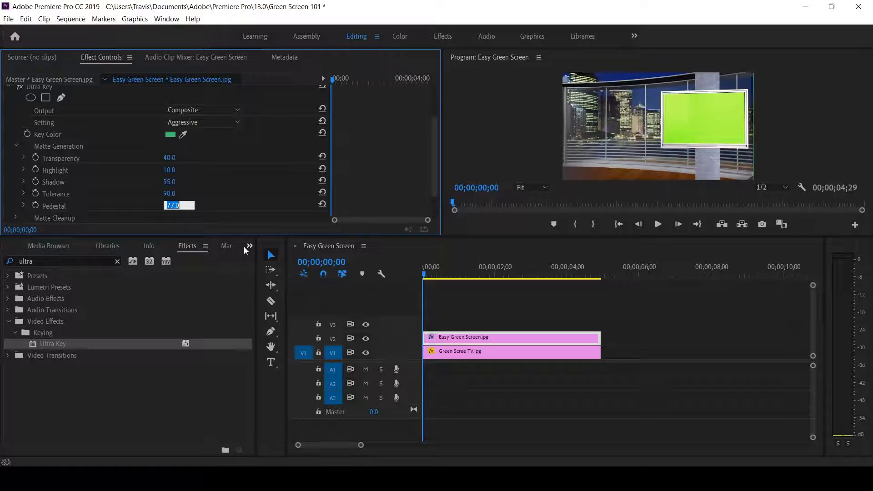
pyautogui.press('Up')
pyautogui.write('50')
pyautogui.press('Return')
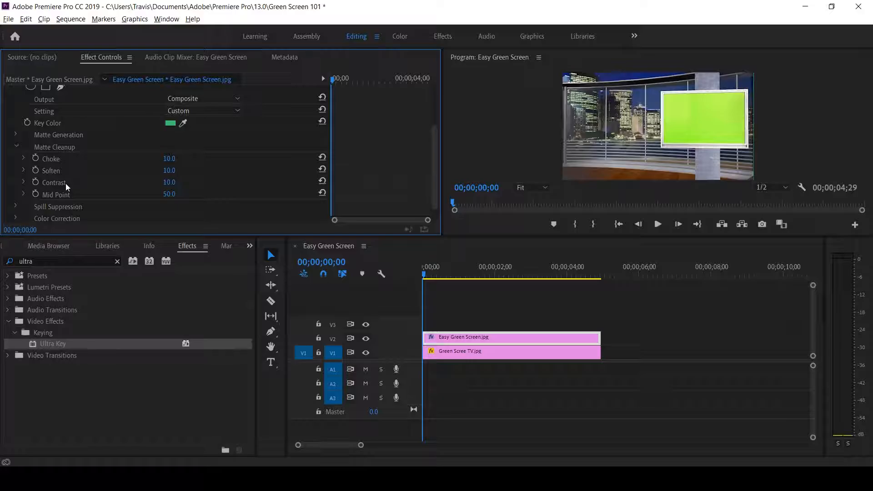
# Examine the Ultra Key's Matte Cleanup and Spill Suppression parameters
pyautogui.click(78, 194)
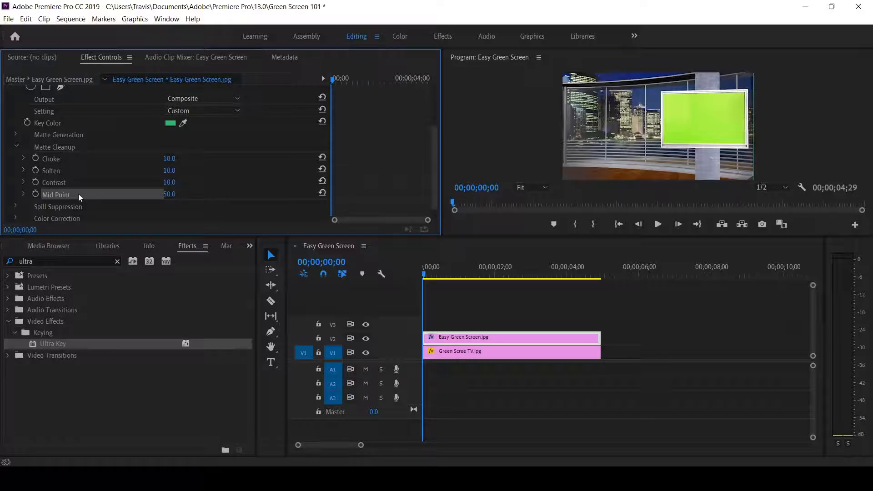
pyautogui.click(16, 146)
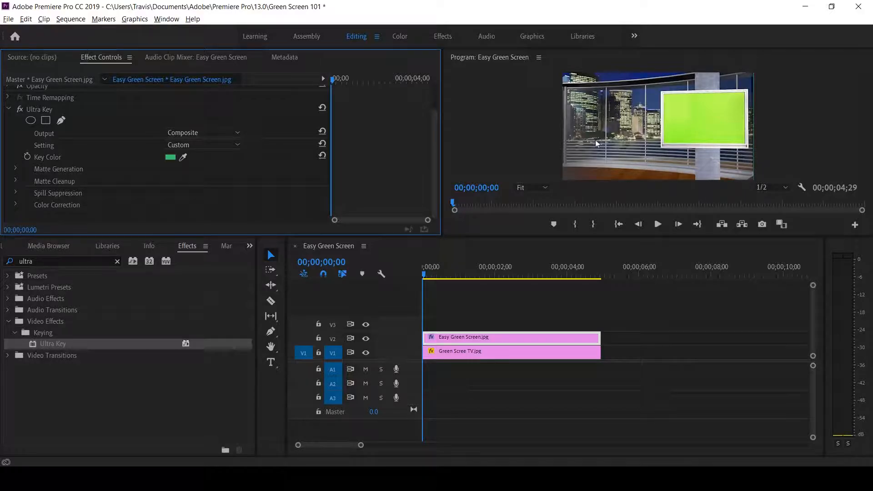
pyautogui.click(18, 191)
pyautogui.scroll(-2, 61, 191)
pyautogui.scroll(-2, 62, 193)
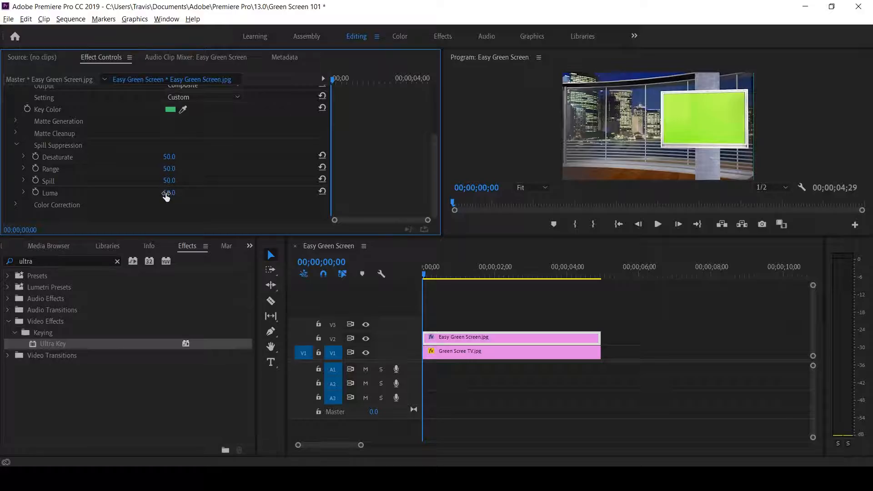
pyautogui.moveTo(168, 196); pyautogui.dragTo(168, 195)
pyautogui.click(16, 145)
# Try an Ultra Key Color Correction luminance of 200 and settle on 60
pyautogui.click(16, 204)
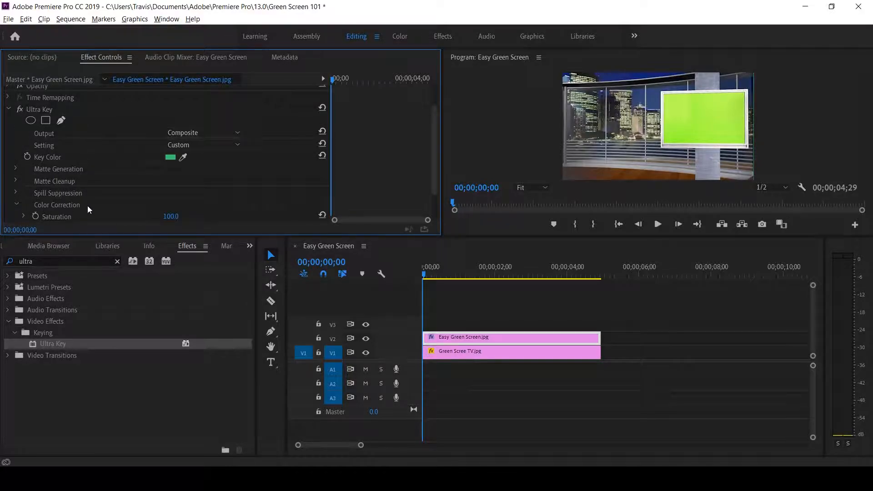
pyautogui.scroll(-2, 87, 206)
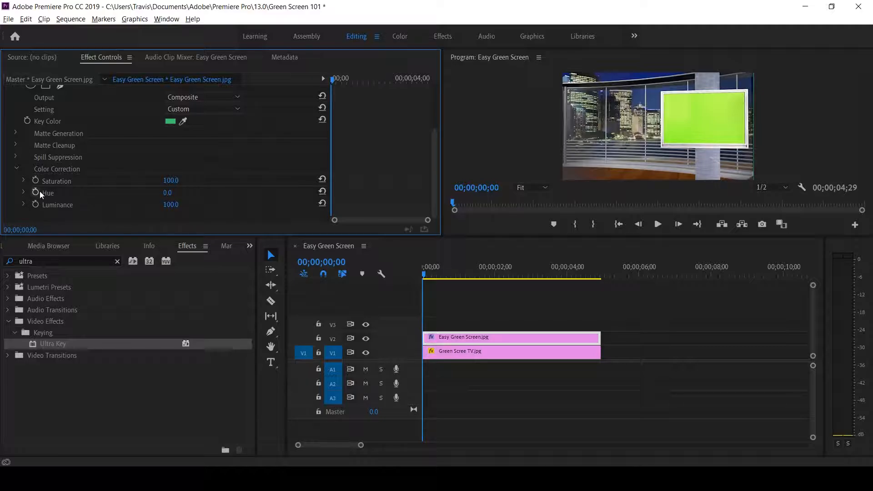
pyautogui.click(172, 204)
pyautogui.write('200')
pyautogui.press('Return')
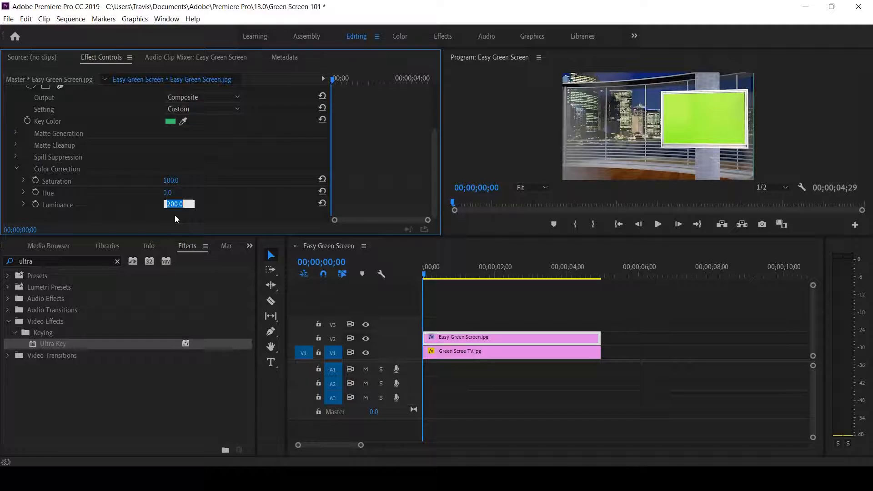
pyautogui.write('50')
pyautogui.press('Return')
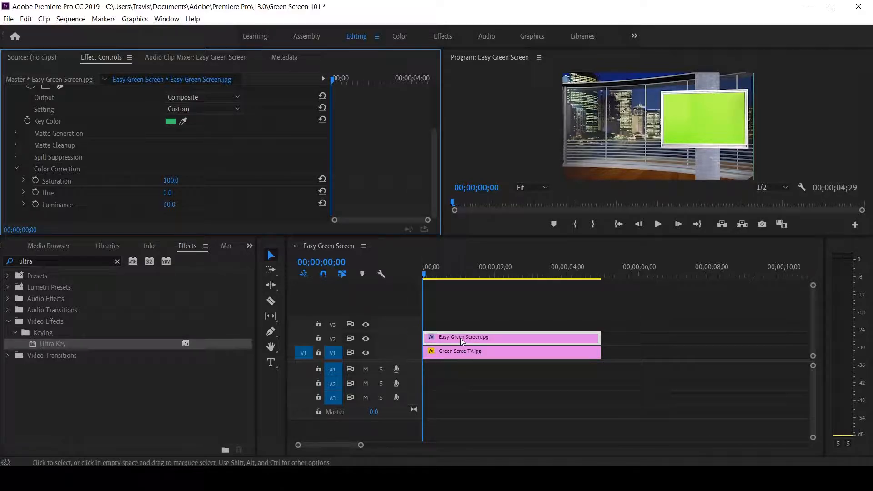
# Move the Easy Green Screen clip up to track V3 and the Green Scree TV clip up to V2
pyautogui.moveTo(460, 337); pyautogui.dragTo(460, 324)
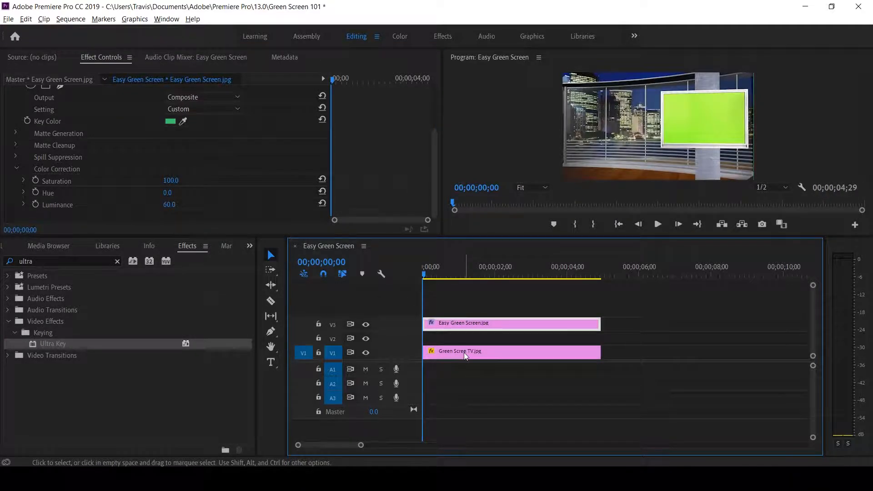
pyautogui.moveTo(464, 353); pyautogui.dragTo(466, 349)
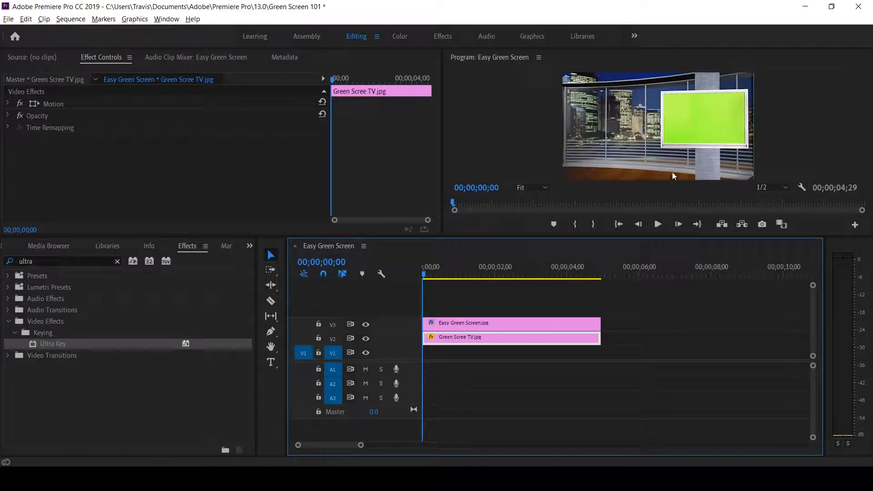
pyautogui.click(521, 324)
pyautogui.click(531, 339)
pyautogui.click(6, 19)
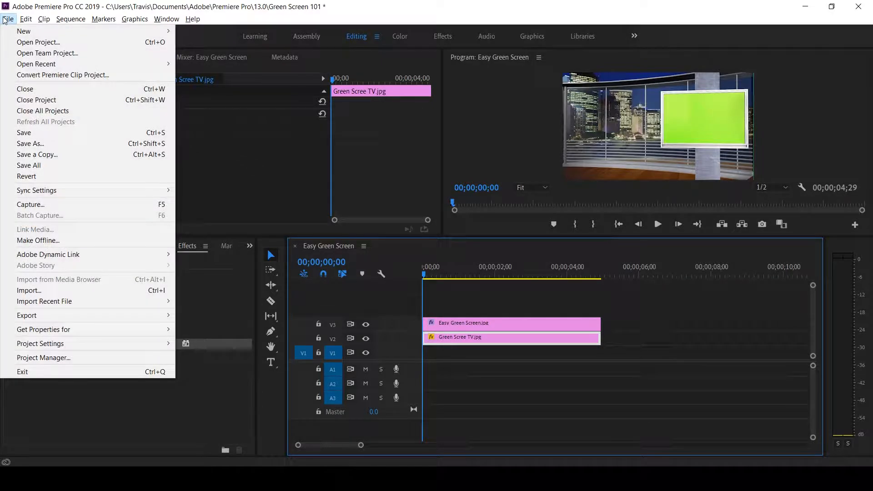
pyautogui.click(119, 290)
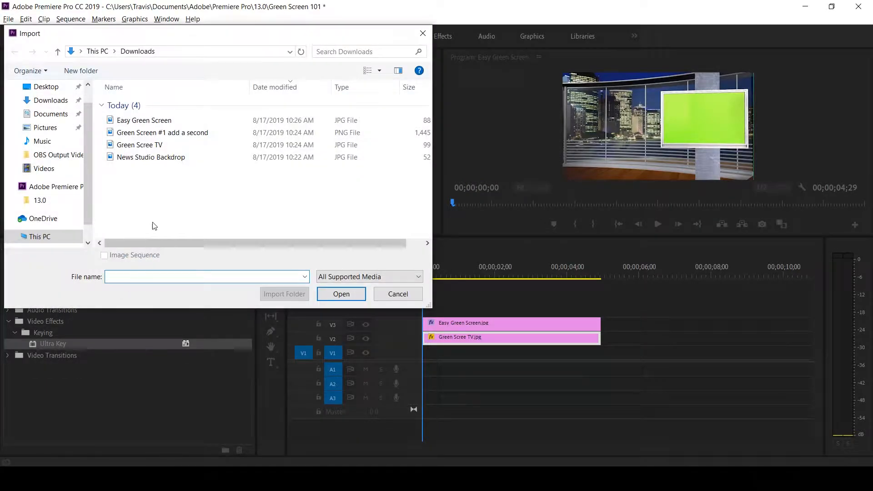
pyautogui.click(44, 157)
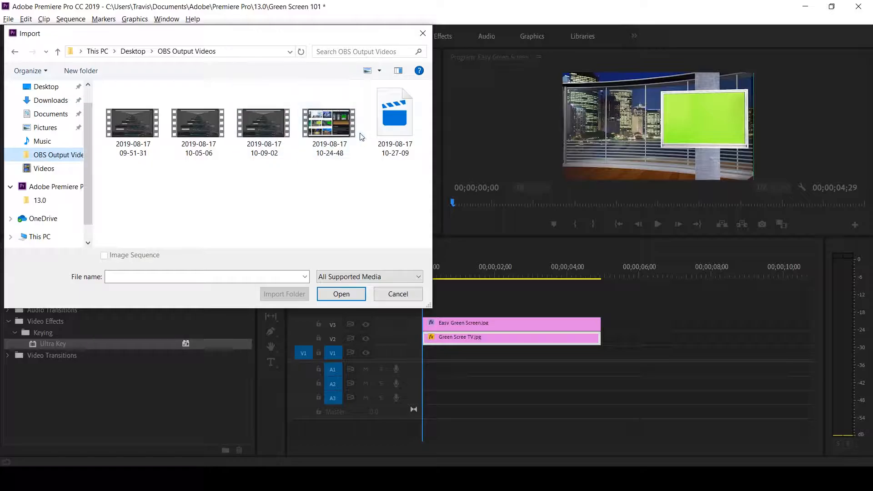
pyautogui.click(384, 137)
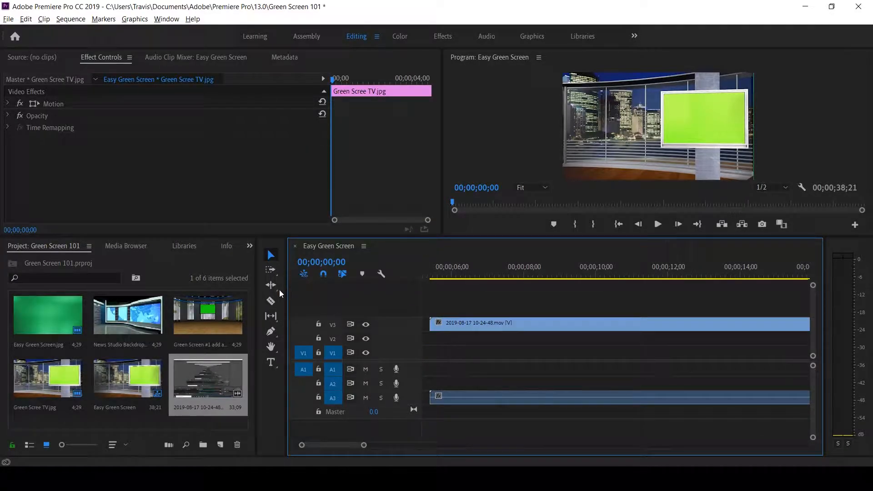
pyautogui.click(275, 300)
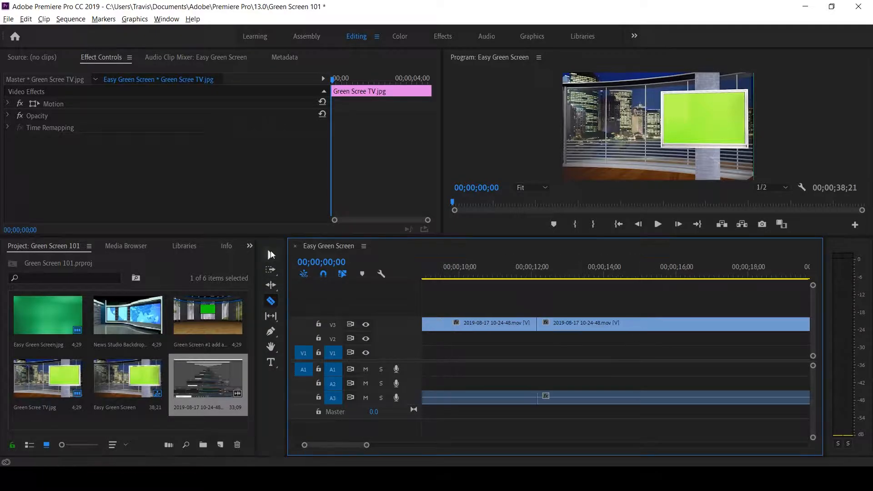
pyautogui.click(271, 255)
pyautogui.click(441, 321)
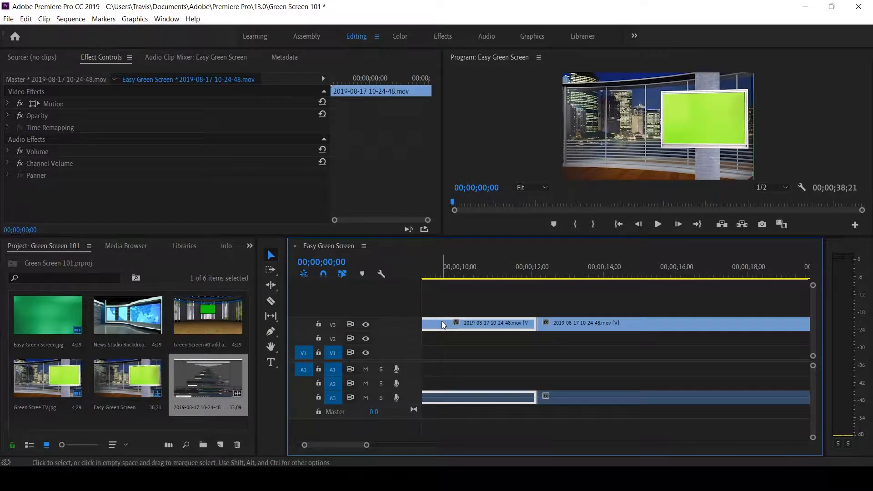
pyautogui.press('Delete')
# Move the remaining video clip to the start of track V1, beneath the two still images
pyautogui.scroll(-5, 499, 369)
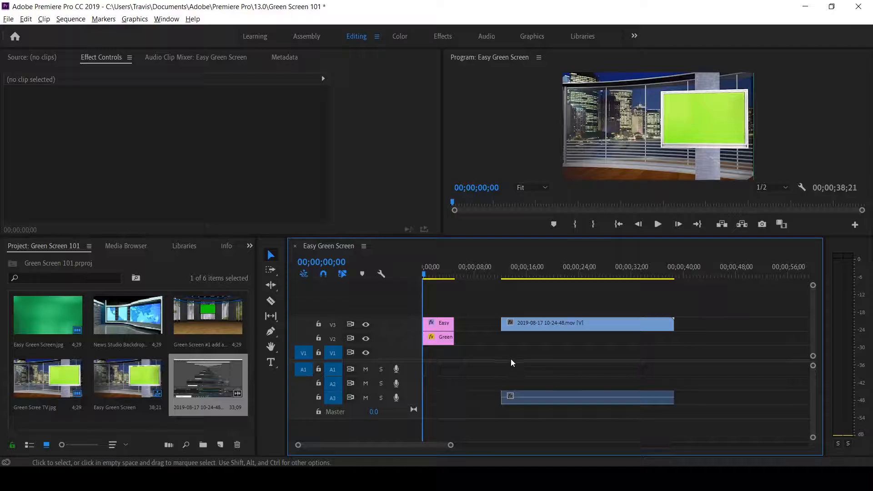
pyautogui.moveTo(519, 319); pyautogui.dragTo(444, 350)
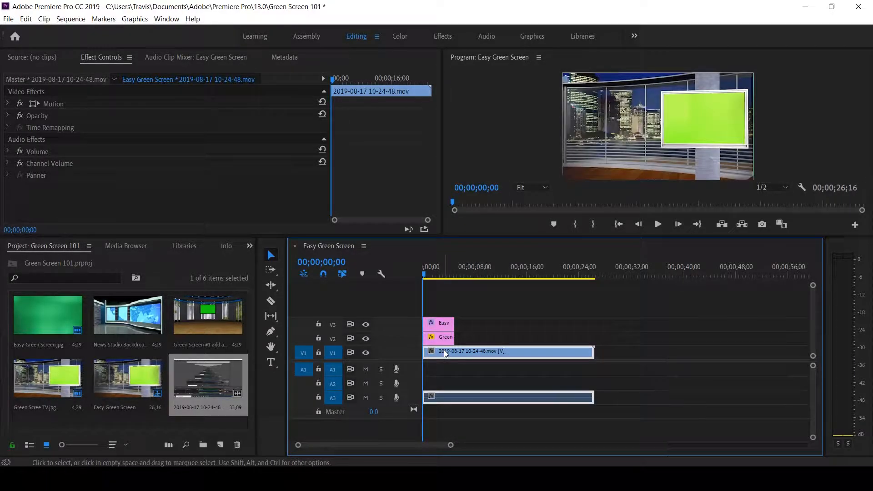
pyautogui.scroll(4, 463, 344)
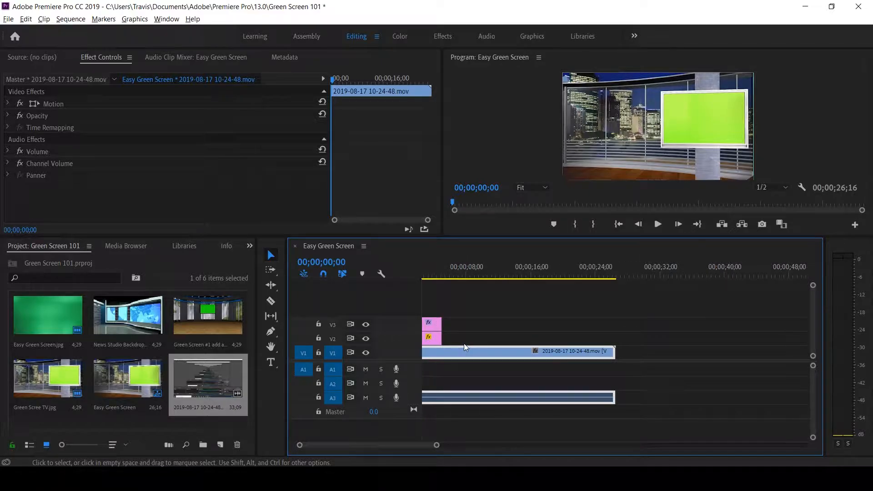
pyautogui.scroll(-4, 463, 343)
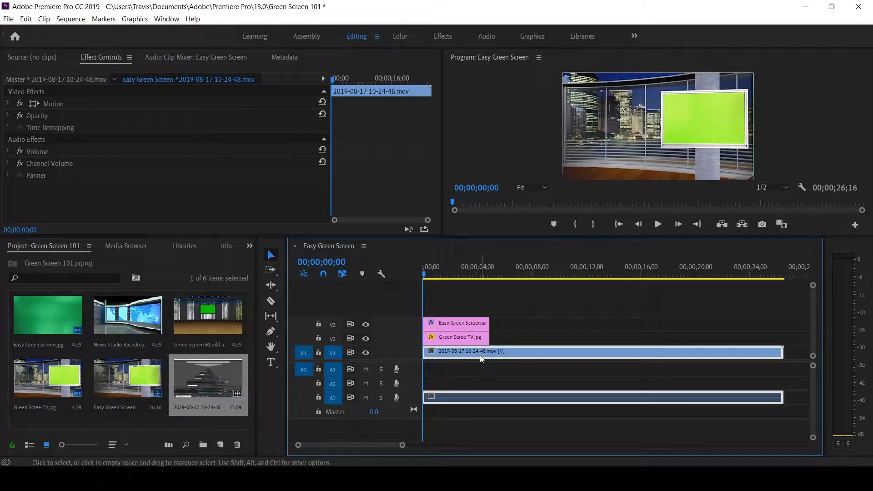
# Unlink the video clip's audio and delete the audio from track A3
pyautogui.rightClick(480, 353)
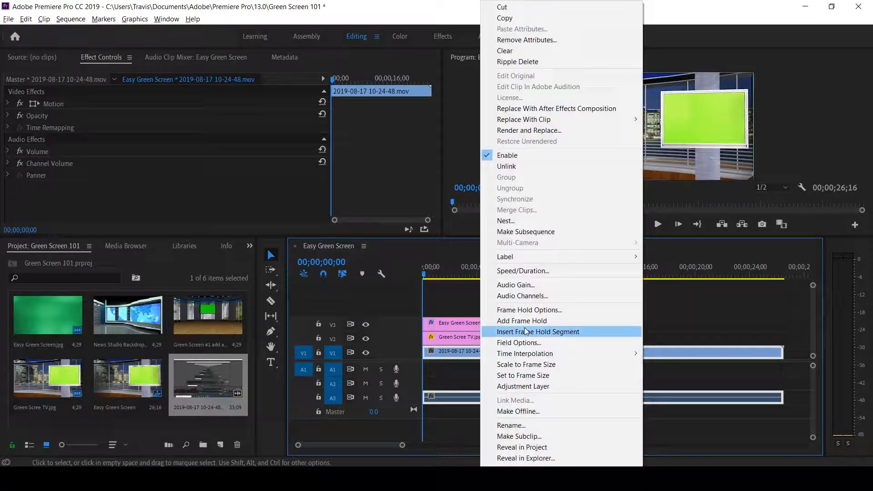
pyautogui.click(516, 166)
pyautogui.click(524, 398)
pyautogui.press('Delete')
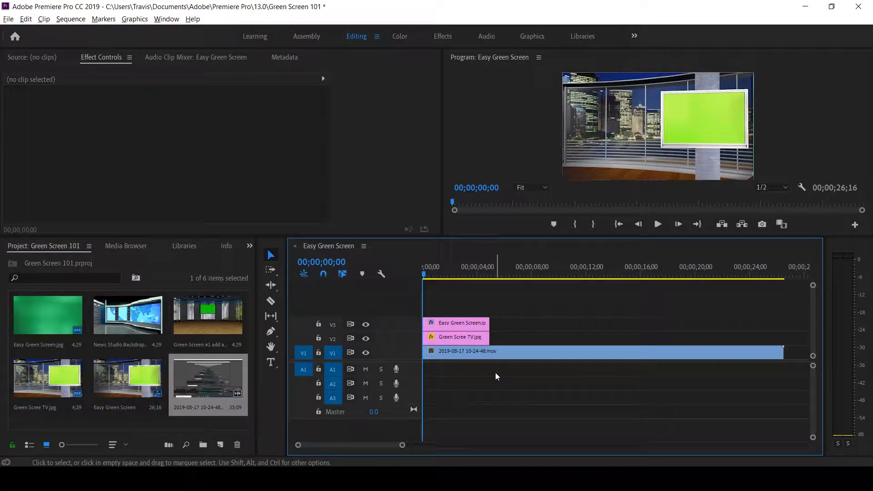
# Find the Ultra Key video effect and apply it to the Green Scree TV.jpg clip on V2
pyautogui.click(472, 337)
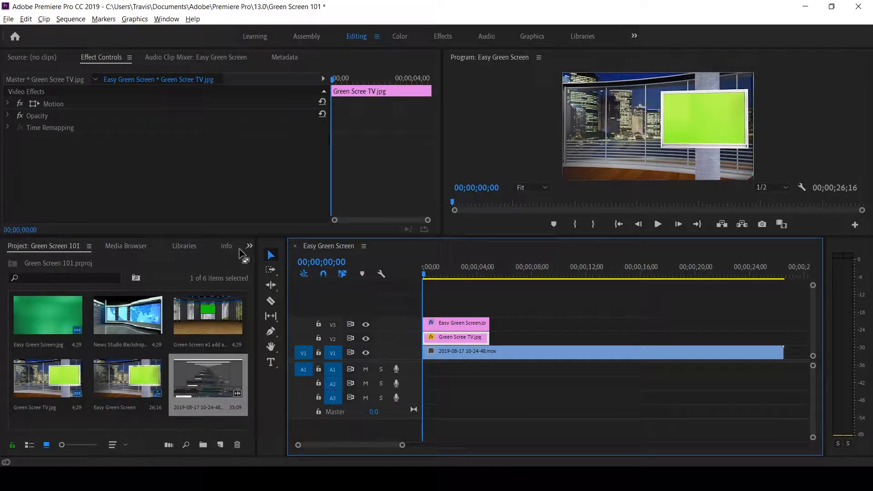
pyautogui.click(249, 246)
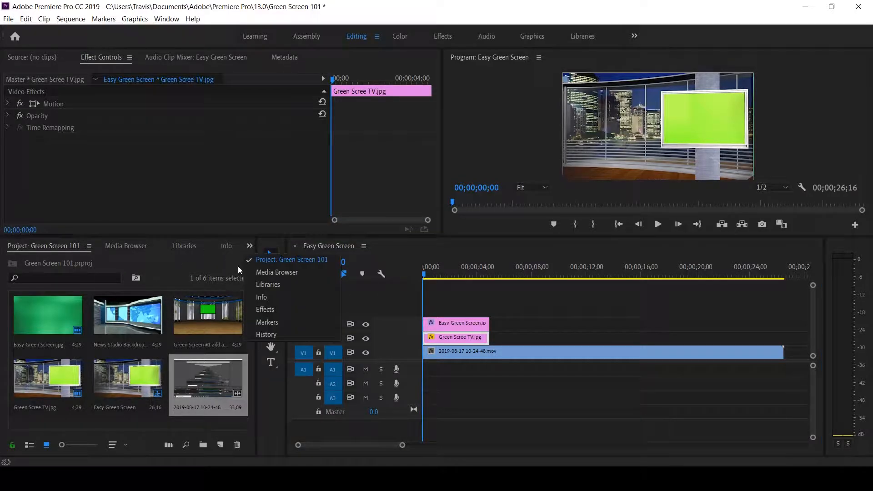
pyautogui.click(259, 309)
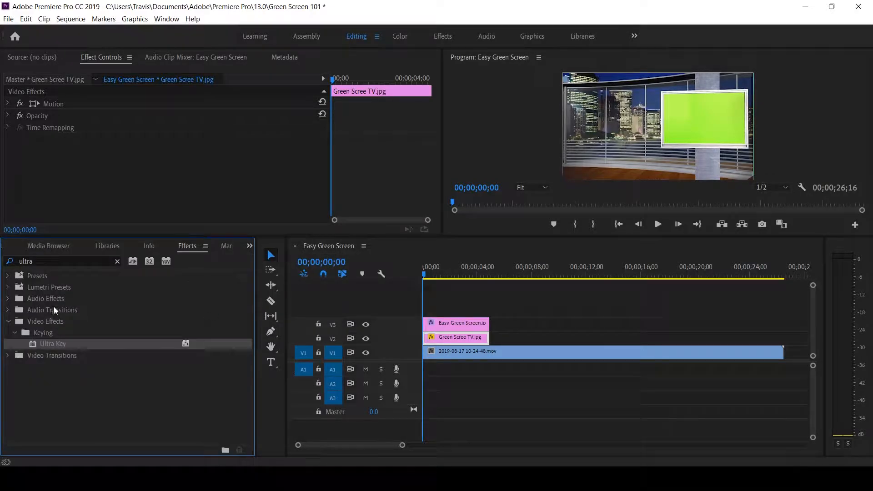
pyautogui.click(65, 262)
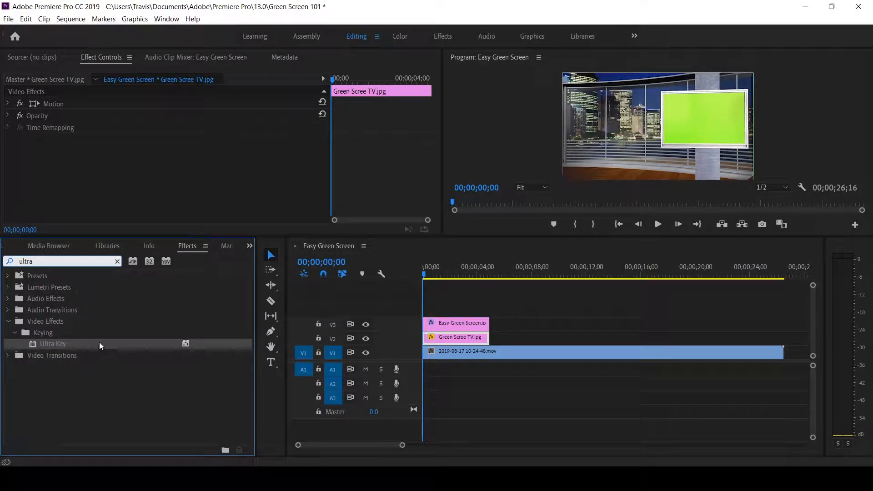
pyautogui.moveTo(102, 342); pyautogui.dragTo(427, 342)
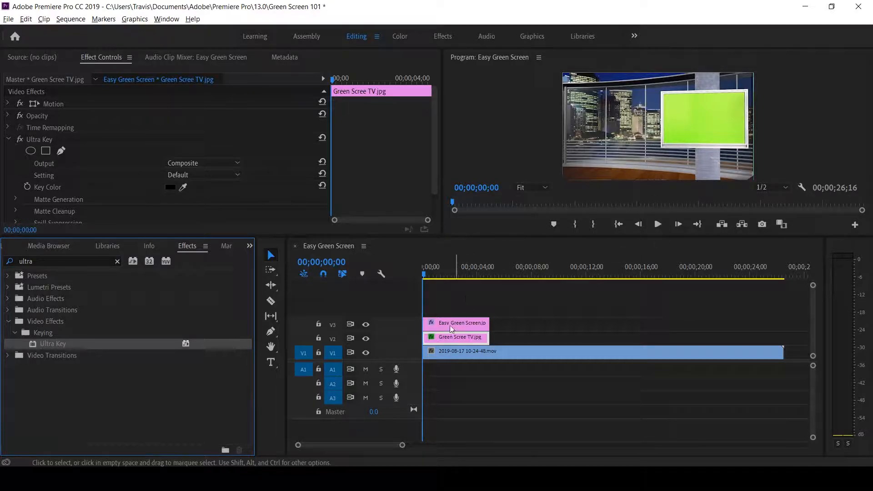
# Set the Ultra Key's key color by sampling the green of the TV screen in the program preview
pyautogui.click(183, 187)
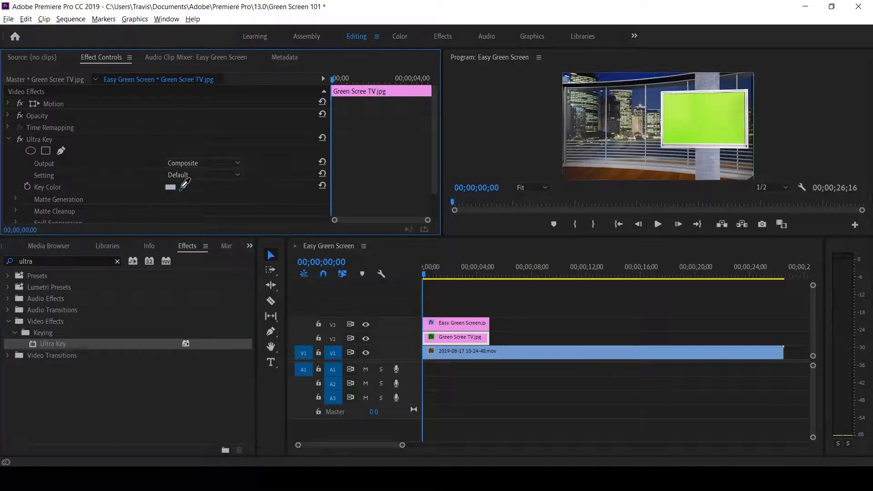
pyautogui.click(678, 132)
pyautogui.click(694, 118)
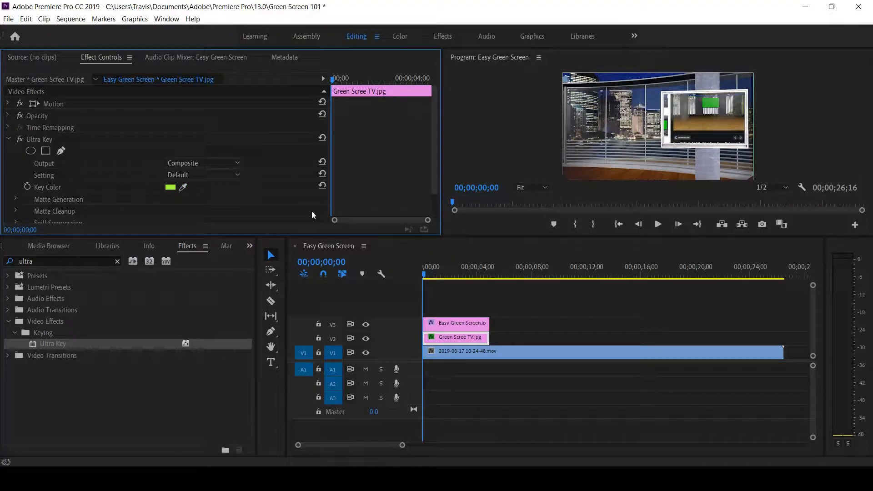
pyautogui.click(273, 256)
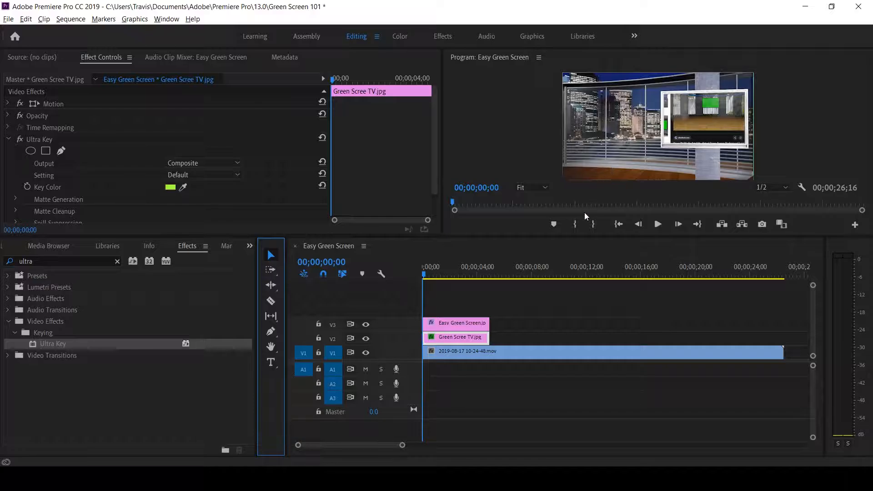
pyautogui.click(515, 350)
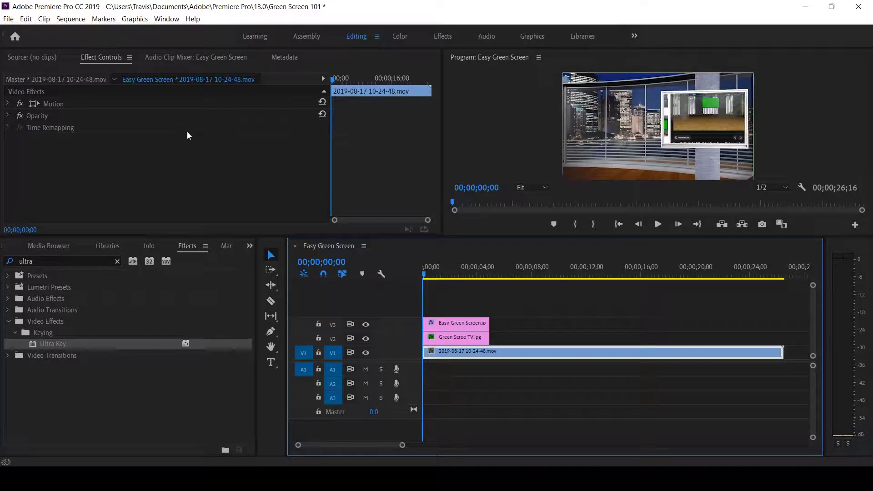
pyautogui.click(145, 103)
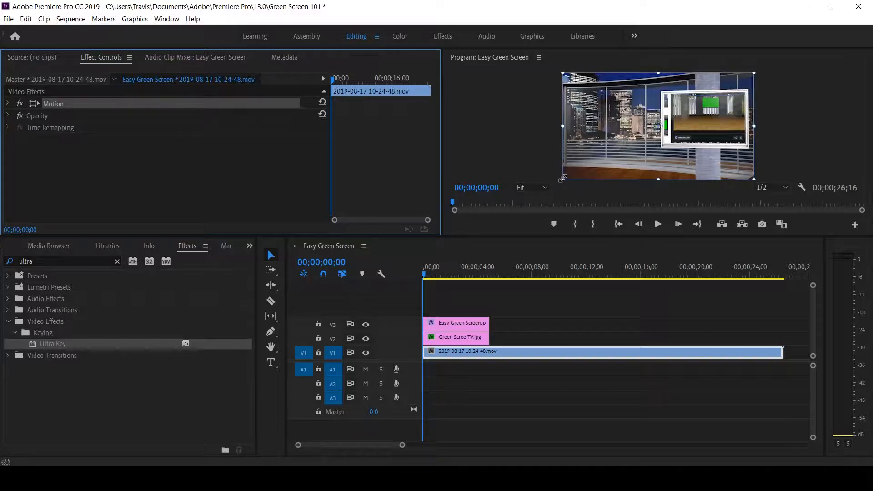
pyautogui.moveTo(562, 180); pyautogui.dragTo(613, 151)
pyautogui.moveTo(682, 120); pyautogui.dragTo(727, 112)
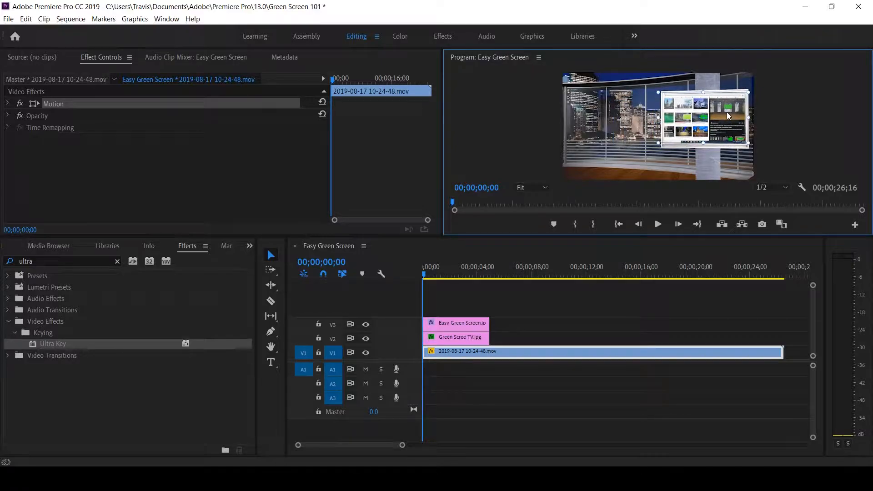
pyautogui.moveTo(657, 142); pyautogui.dragTo(660, 141)
pyautogui.moveTo(714, 115); pyautogui.dragTo(749, 92)
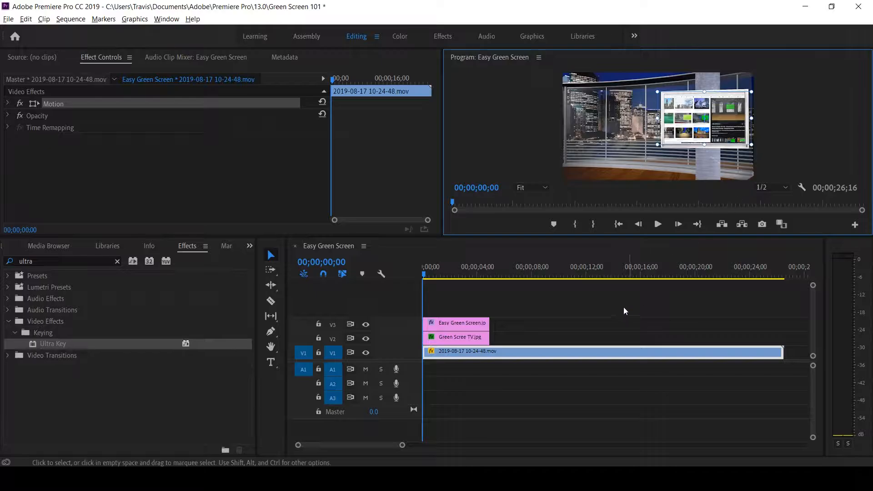
pyautogui.click(606, 399)
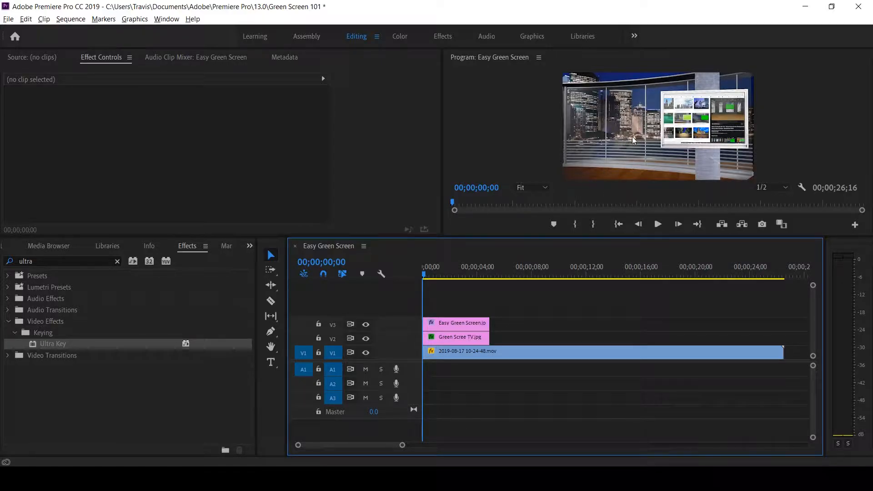
# Play the sequence from the start to check the composite, stop it, and return the playhead to the beginning
pyautogui.click(471, 337)
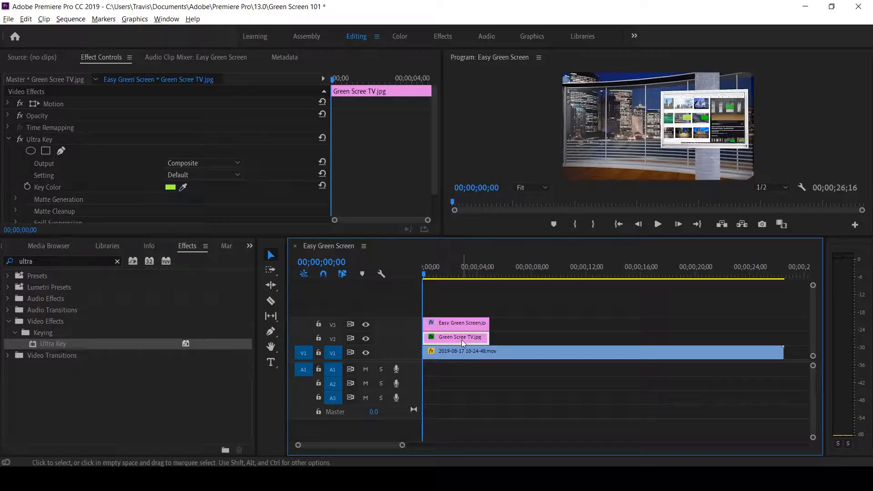
pyautogui.click(471, 352)
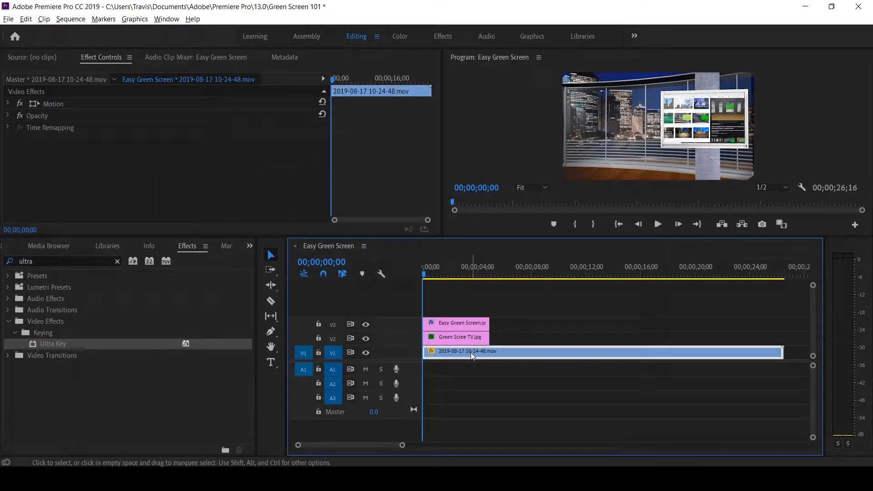
pyautogui.click(657, 225)
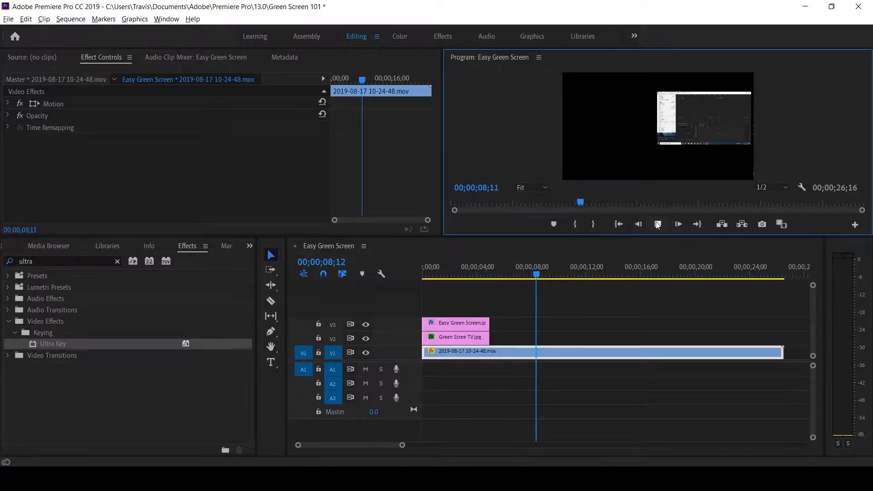
pyautogui.click(657, 224)
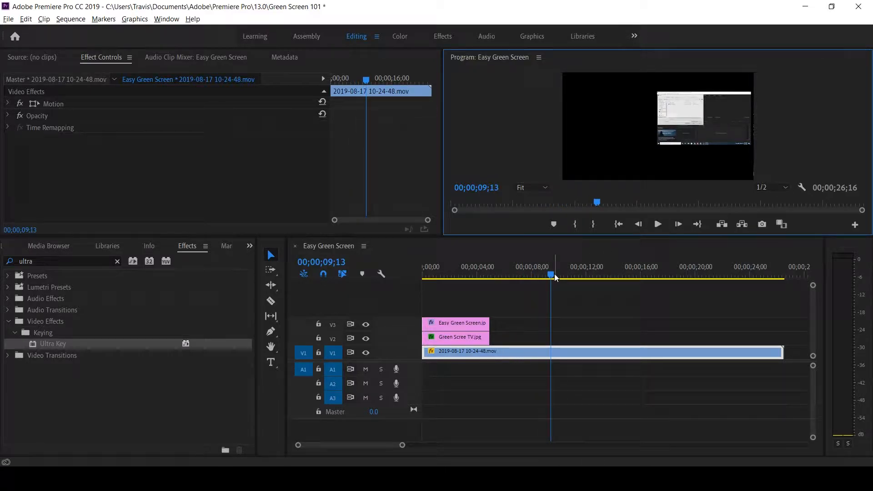
pyautogui.moveTo(551, 274); pyautogui.dragTo(420, 296)
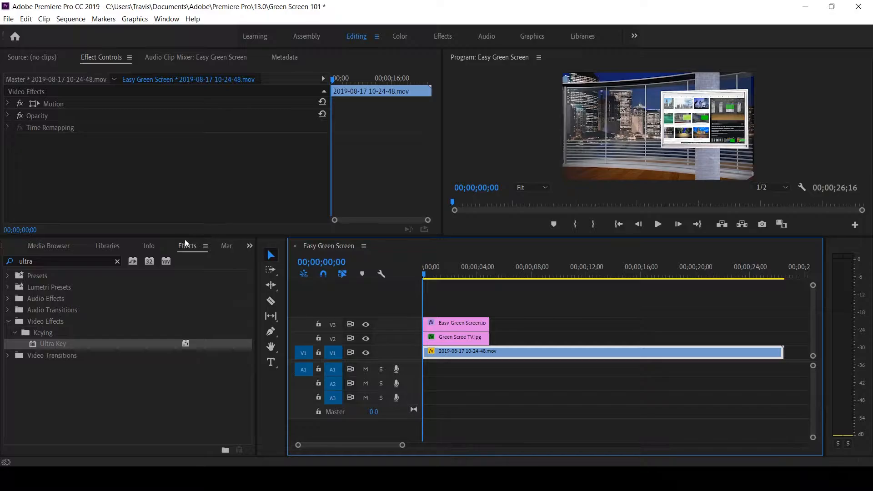
# Show the project's imported media items again
pyautogui.click(44, 245)
pyautogui.click(18, 247)
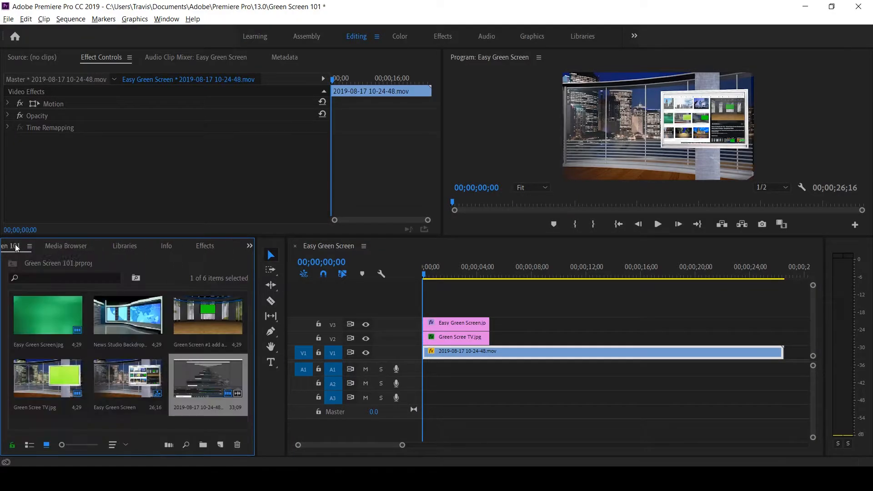